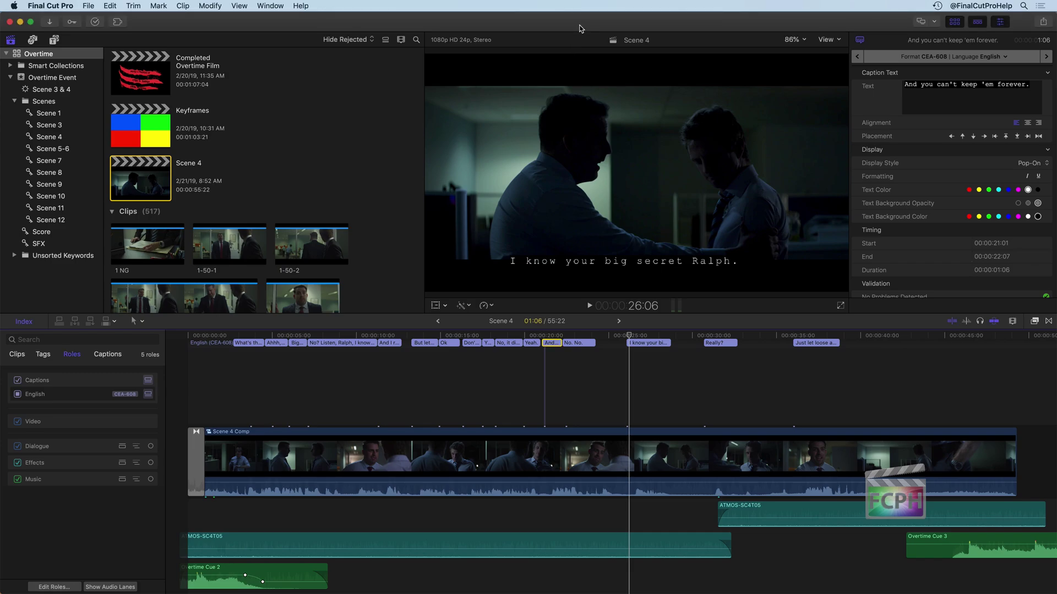
# Show the Scene 4 project's share destinations, including DVD, Master File, YouTube and Vimeo
pyautogui.click(1042, 23)
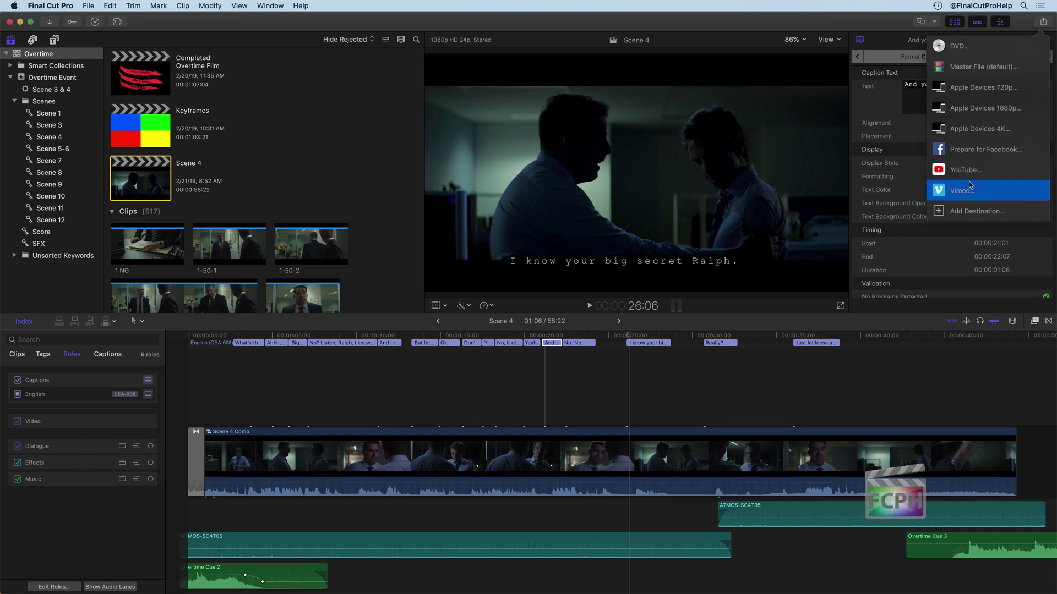
# Bring up the Destinations preferences via Add Destination and move the window into a convenient position
pyautogui.click(984, 213)
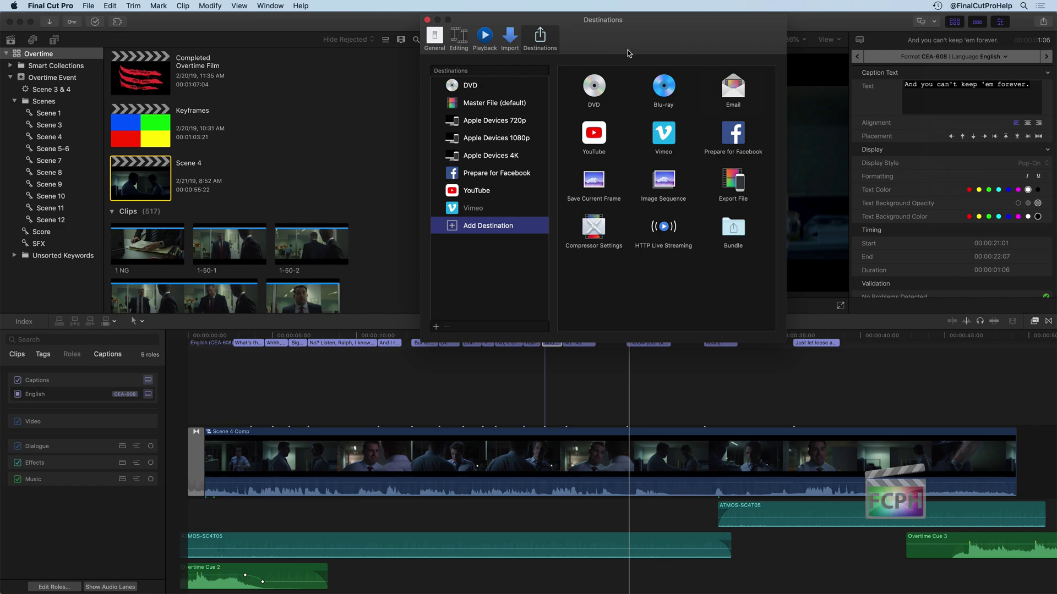
pyautogui.moveTo(640, 38); pyautogui.dragTo(624, 69)
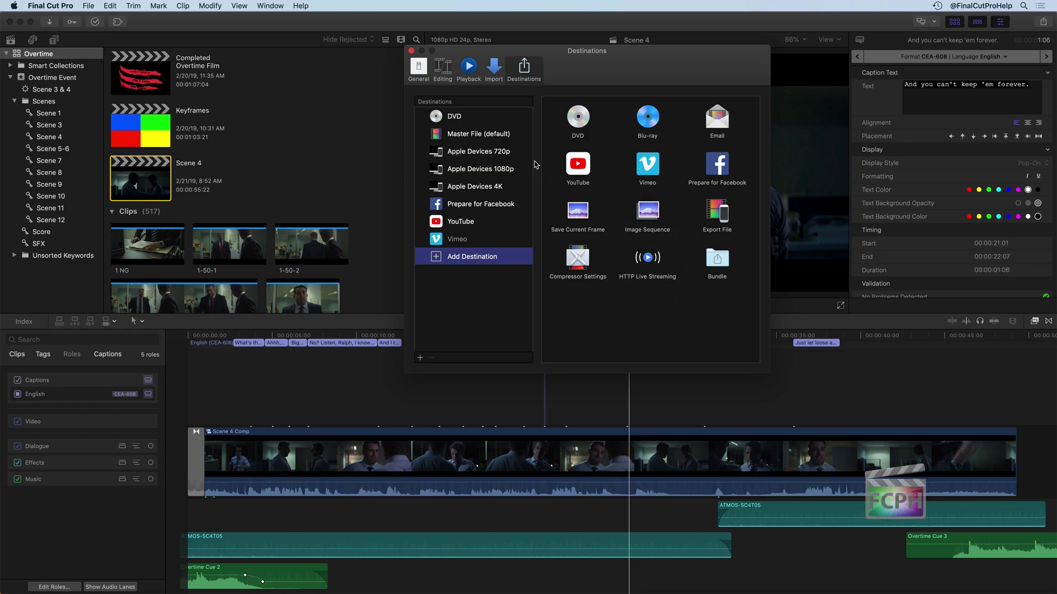
# Delete the DVD destination, then select Master File (default) to view its settings
pyautogui.click(489, 122)
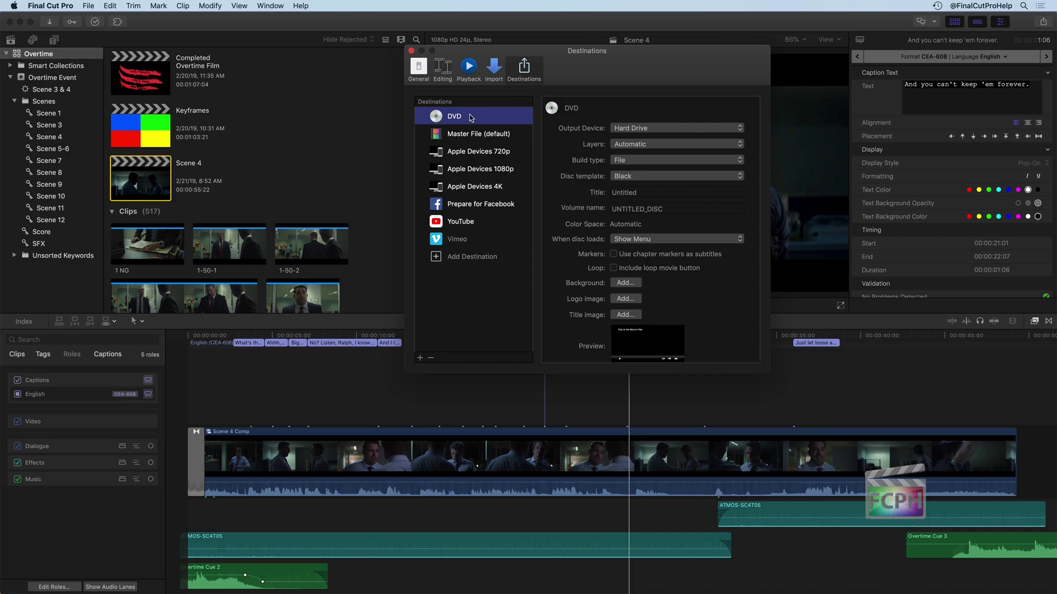
pyautogui.click(431, 359)
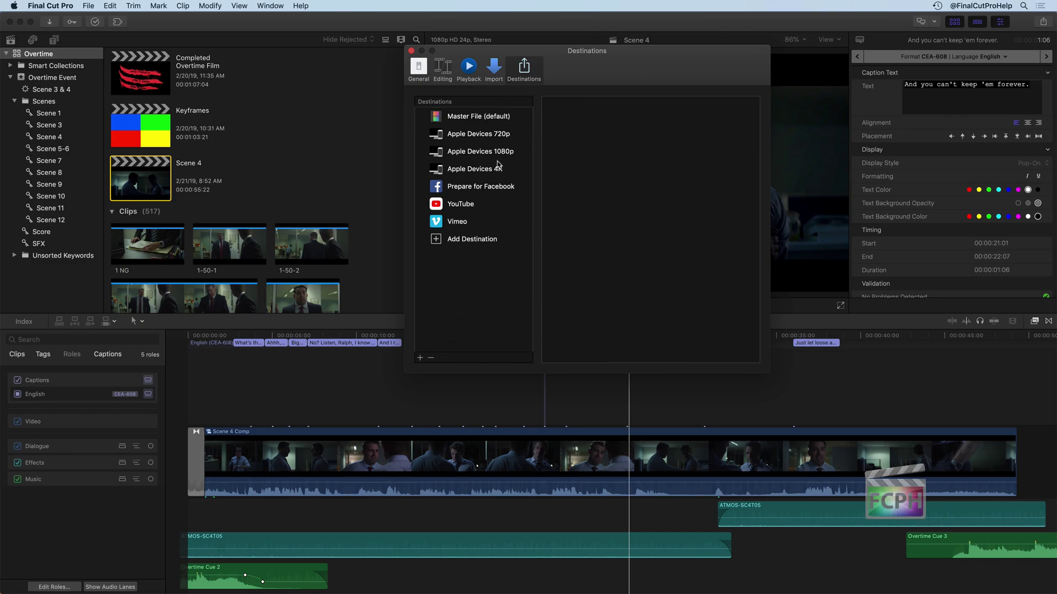
pyautogui.click(464, 119)
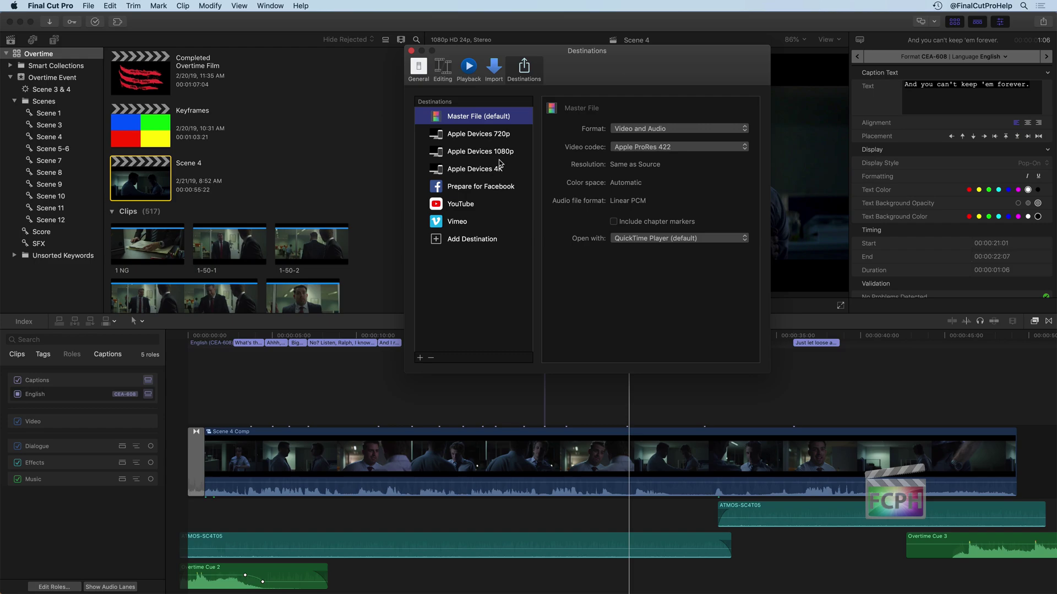
# Delete Apple Devices 720p and review the 1080p, 4K and Master File settings
pyautogui.click(454, 137)
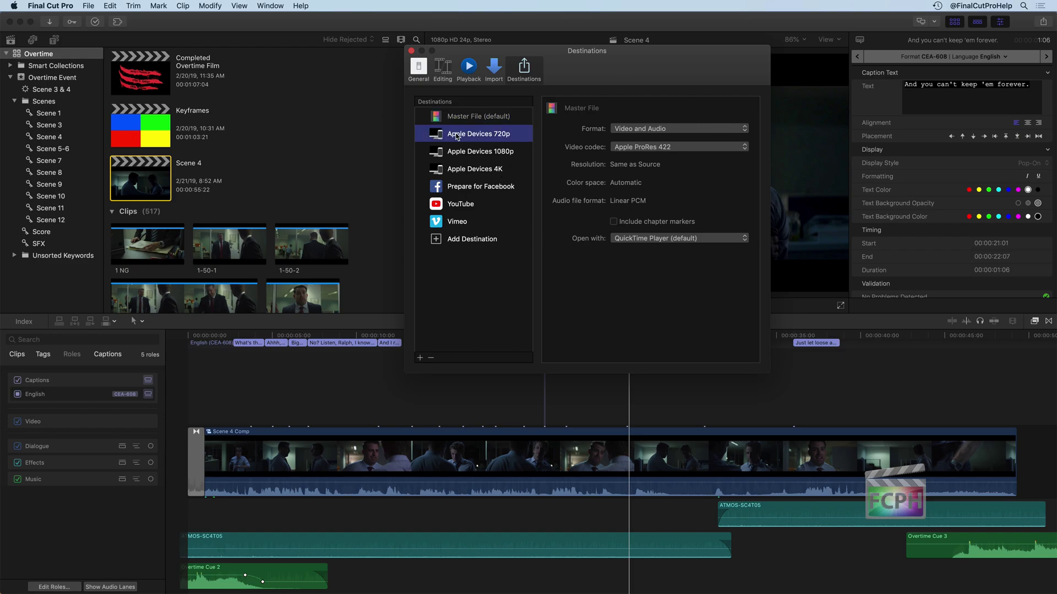
pyautogui.click(431, 358)
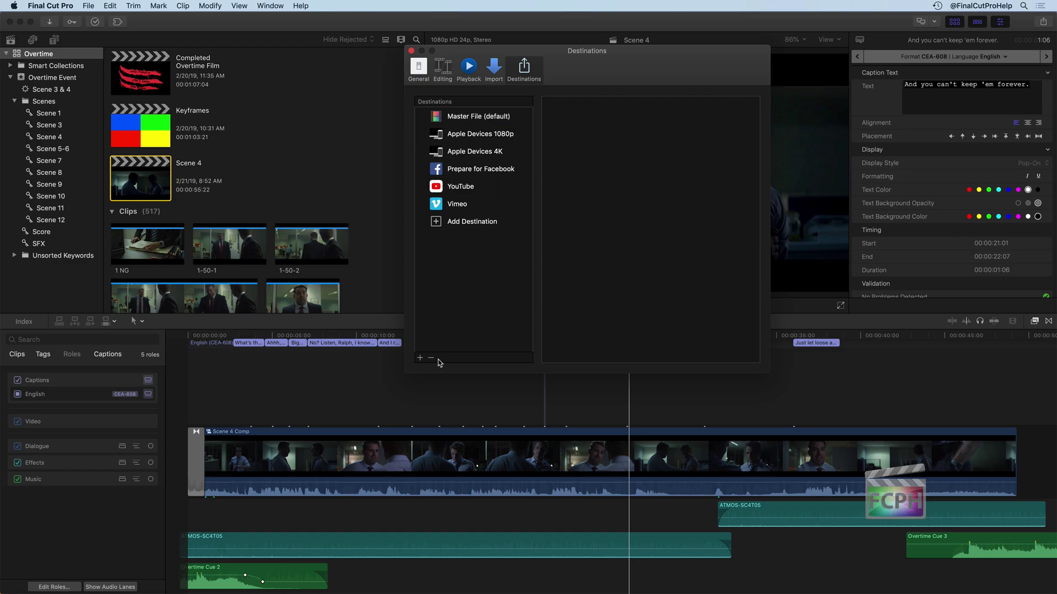
pyautogui.click(484, 136)
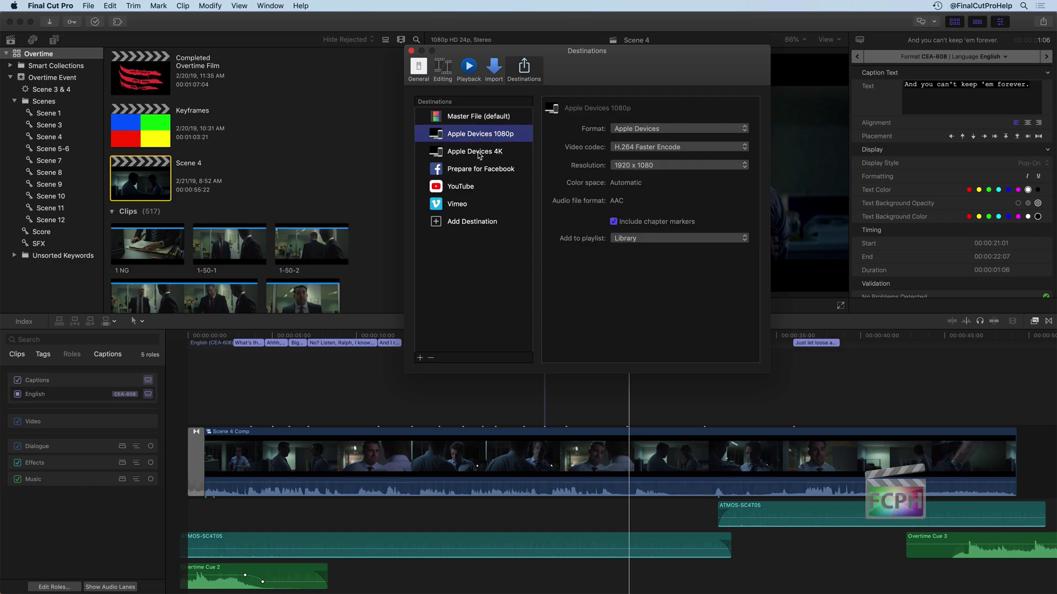
pyautogui.click(478, 156)
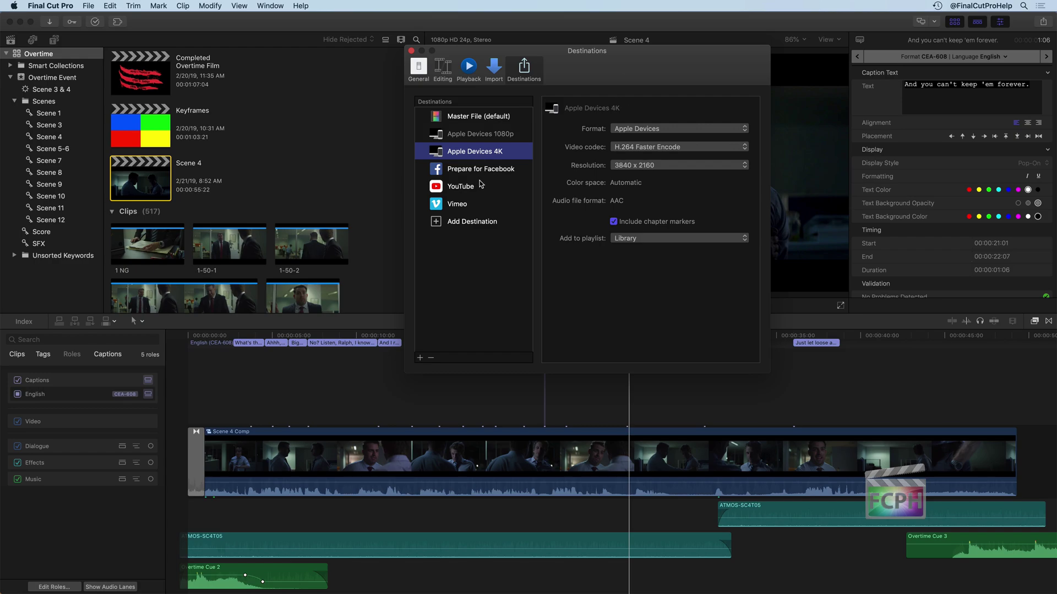
pyautogui.click(482, 123)
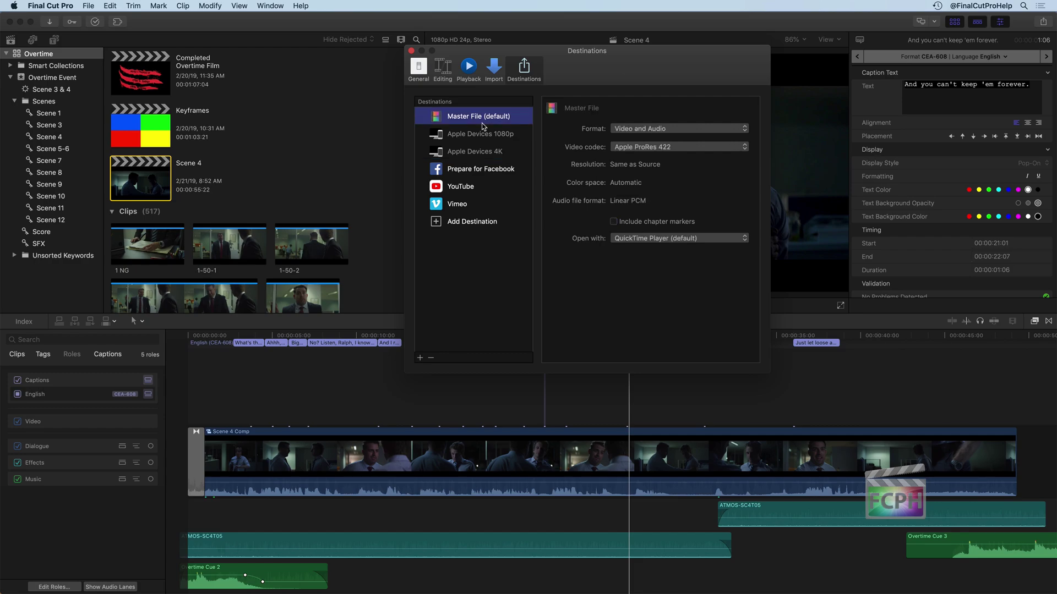
# Set the video codec to H.264 Better Quality for Apple Devices 1080p and 4K
pyautogui.click(480, 133)
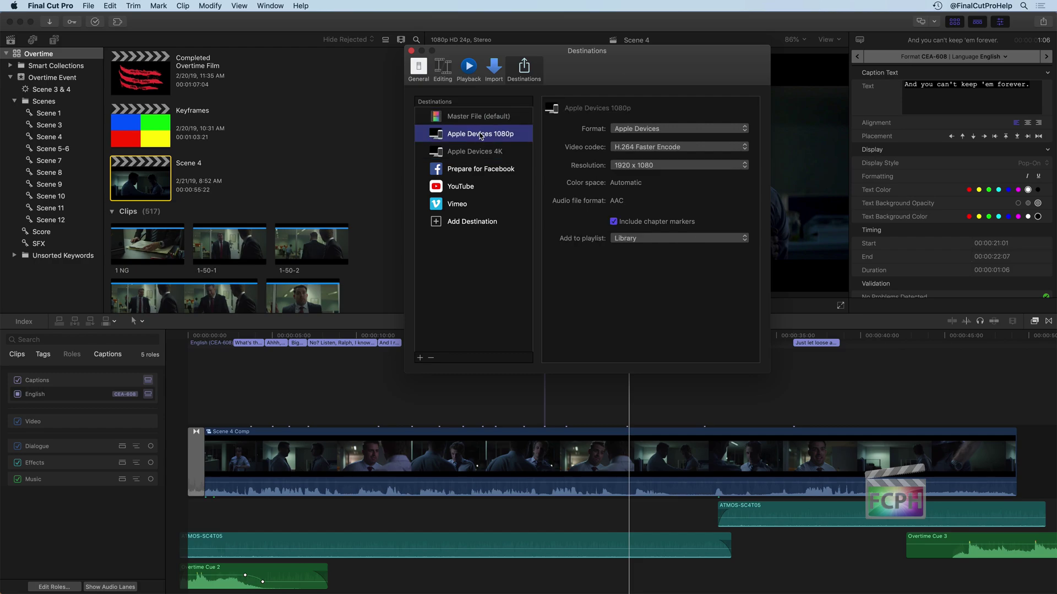
pyautogui.click(654, 147)
pyautogui.click(649, 157)
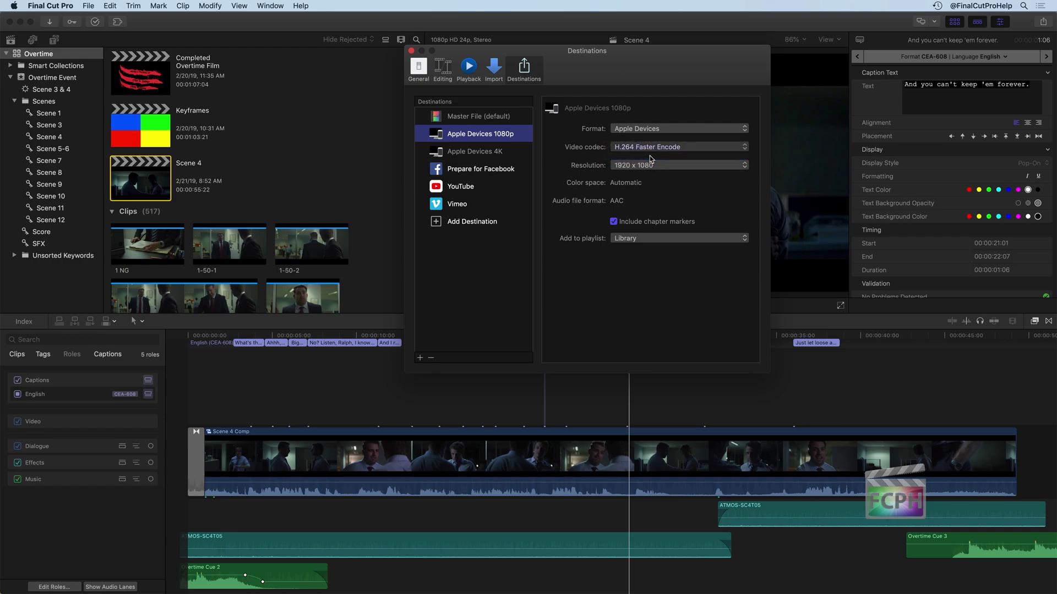
pyautogui.click(496, 155)
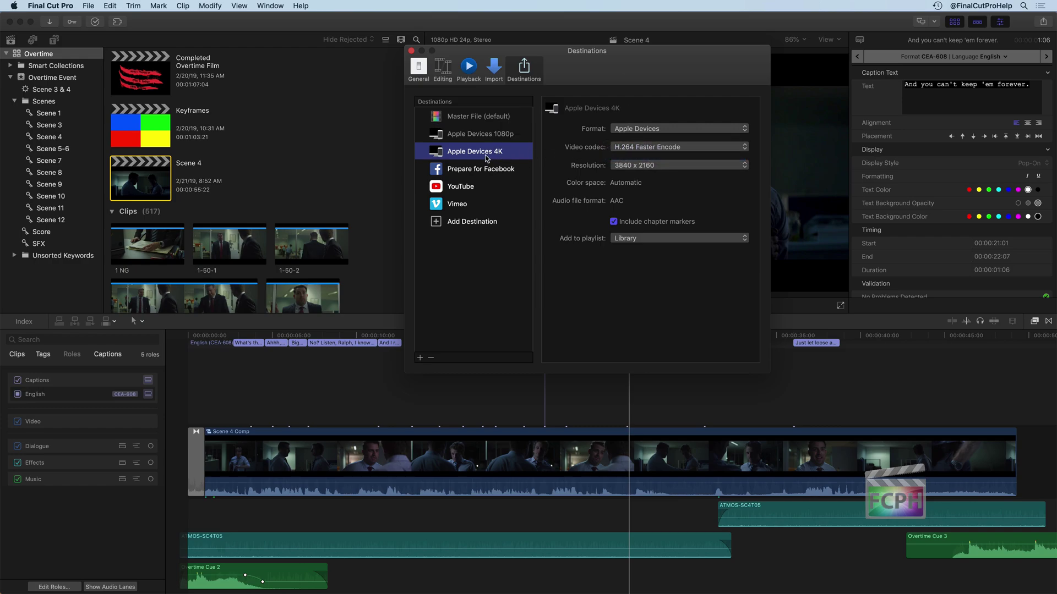
pyautogui.click(661, 148)
pyautogui.click(654, 157)
# Delete Prepare for Facebook and set YouTube compression to Better quality
pyautogui.click(501, 170)
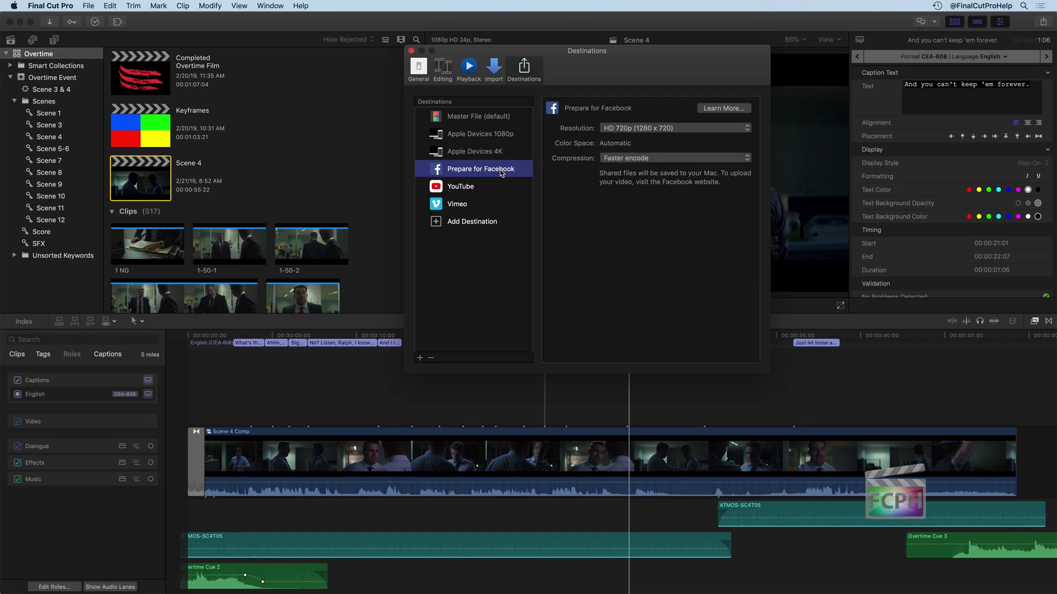
pyautogui.click(431, 358)
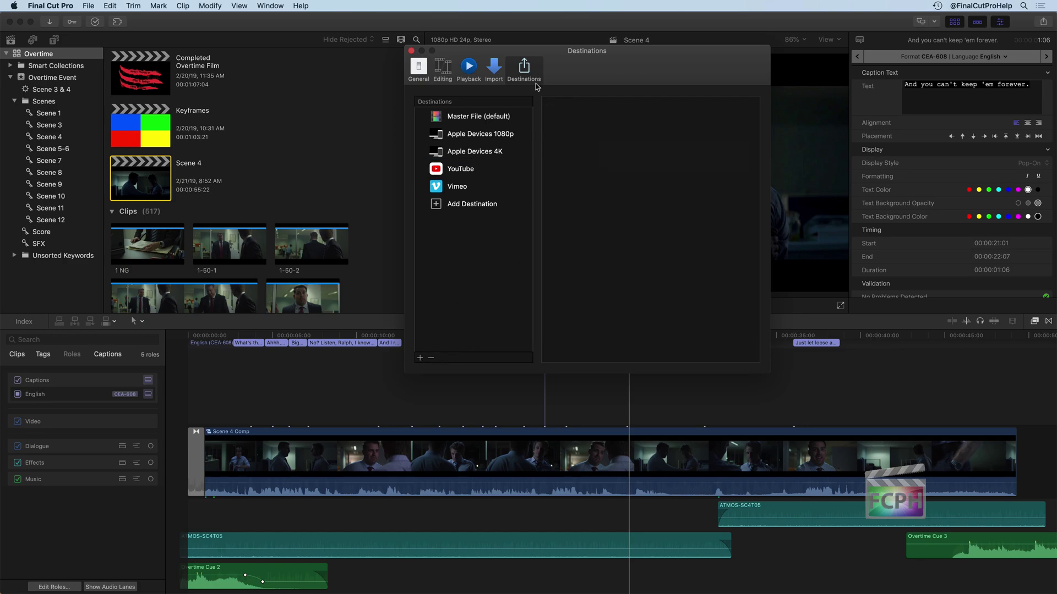
pyautogui.click(475, 172)
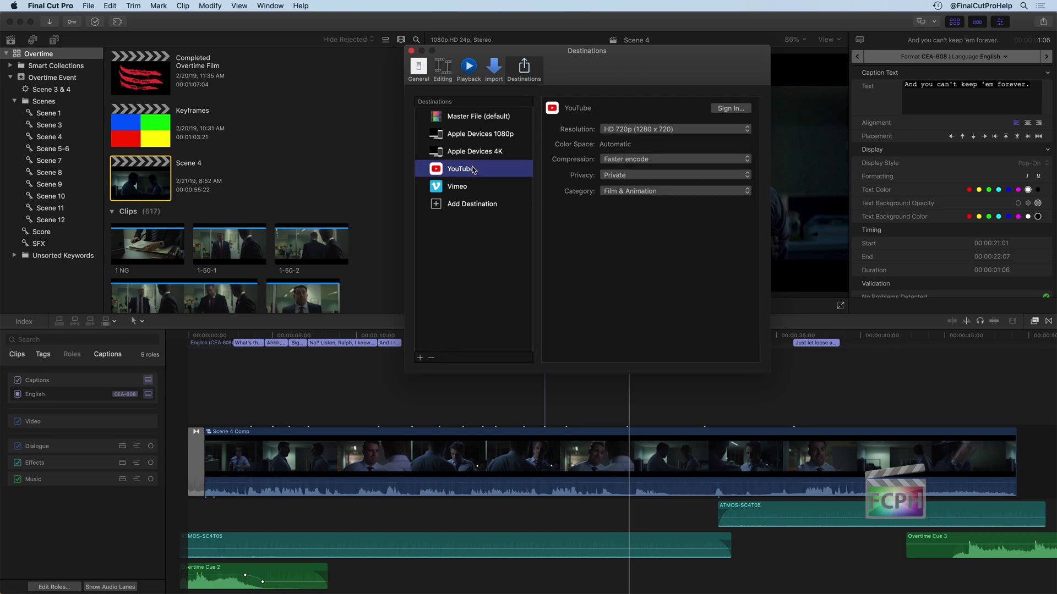
pyautogui.click(640, 160)
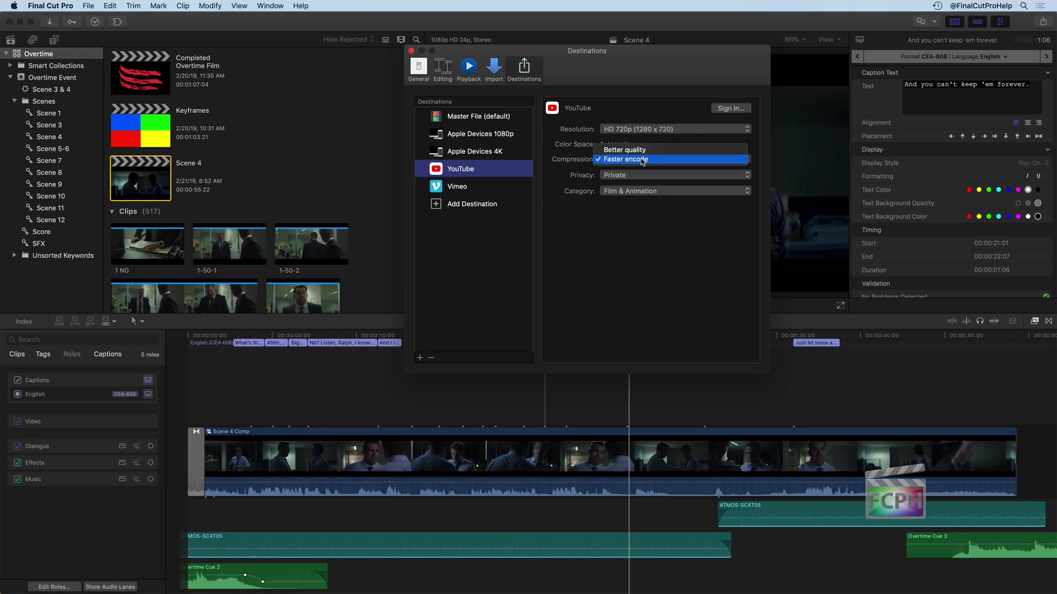
pyautogui.click(616, 149)
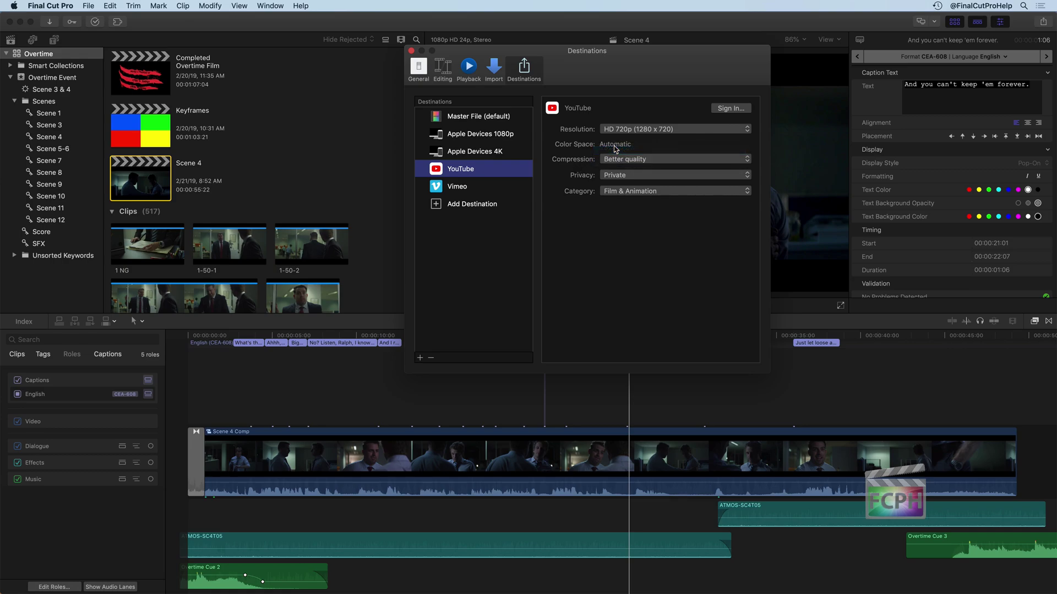
# Set YouTube resolution to 4K (4096 x 2304), keeping privacy at Private
pyautogui.click(619, 131)
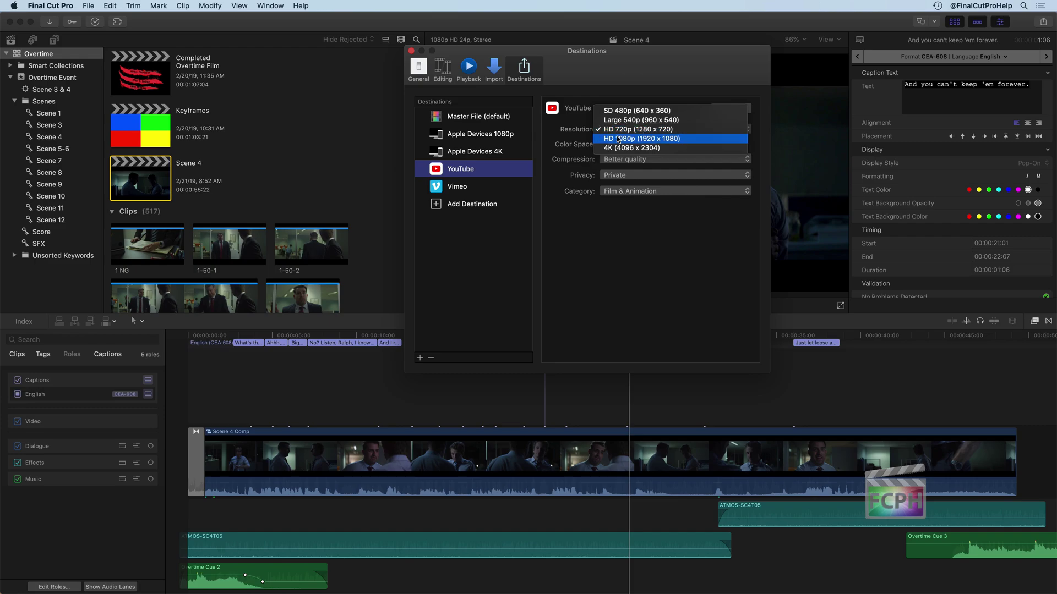
pyautogui.click(619, 148)
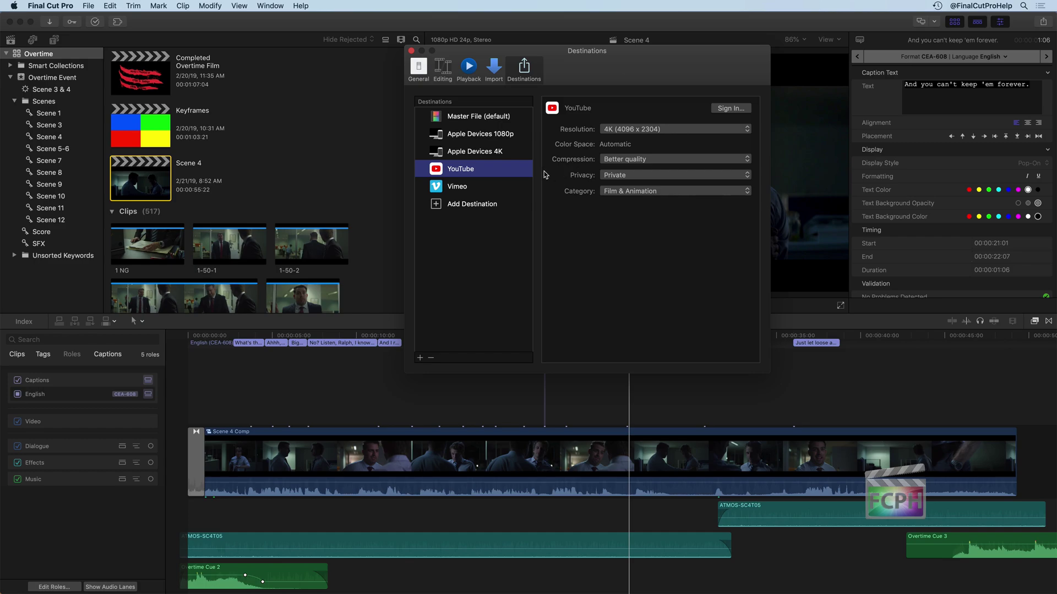
pyautogui.click(636, 178)
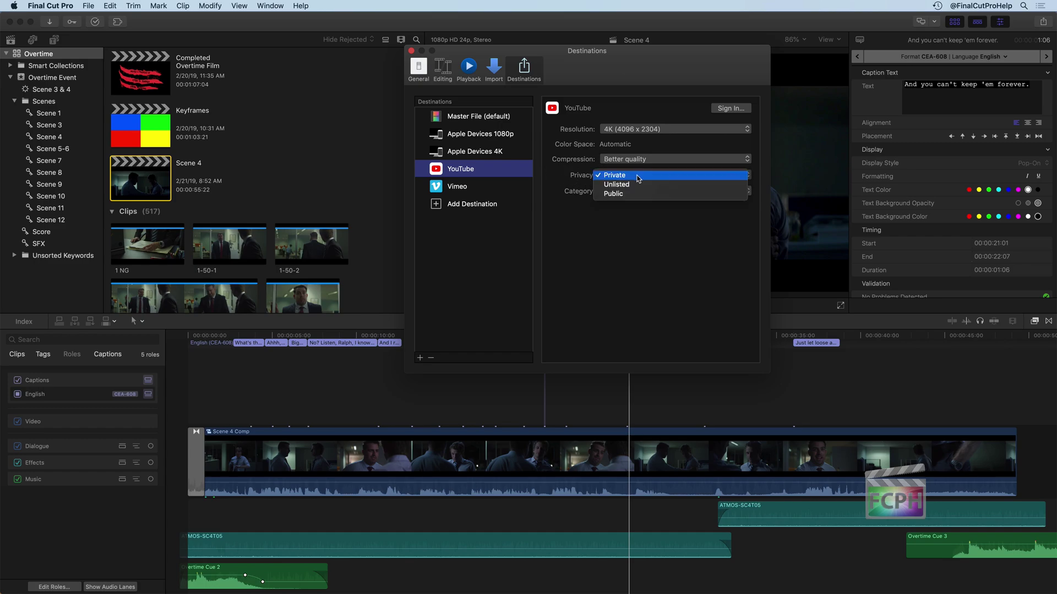
pyautogui.click(632, 176)
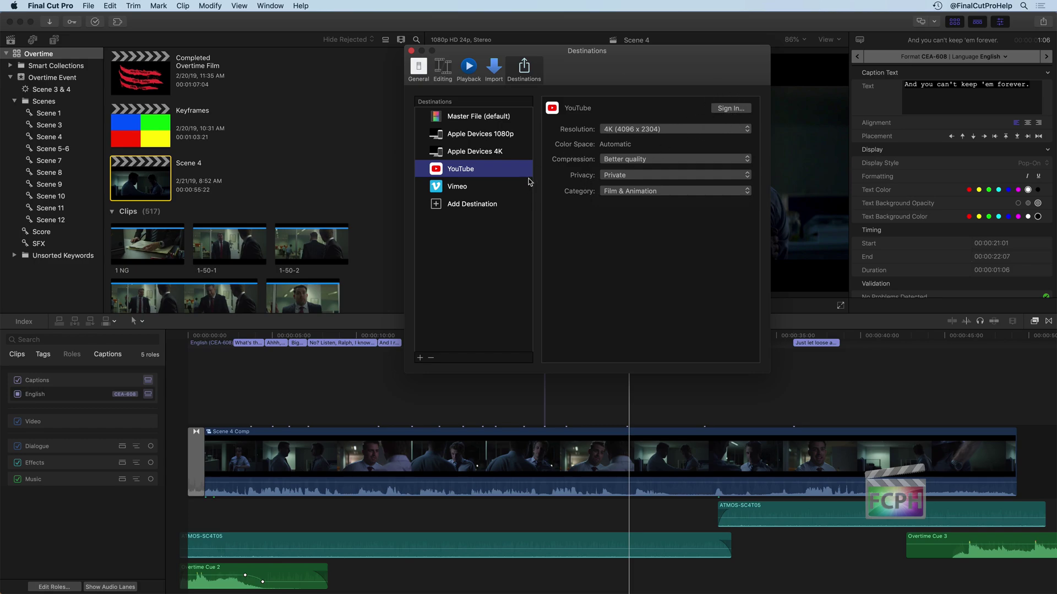
# Delete the Vimeo destination and close the Destinations preferences window
pyautogui.click(476, 189)
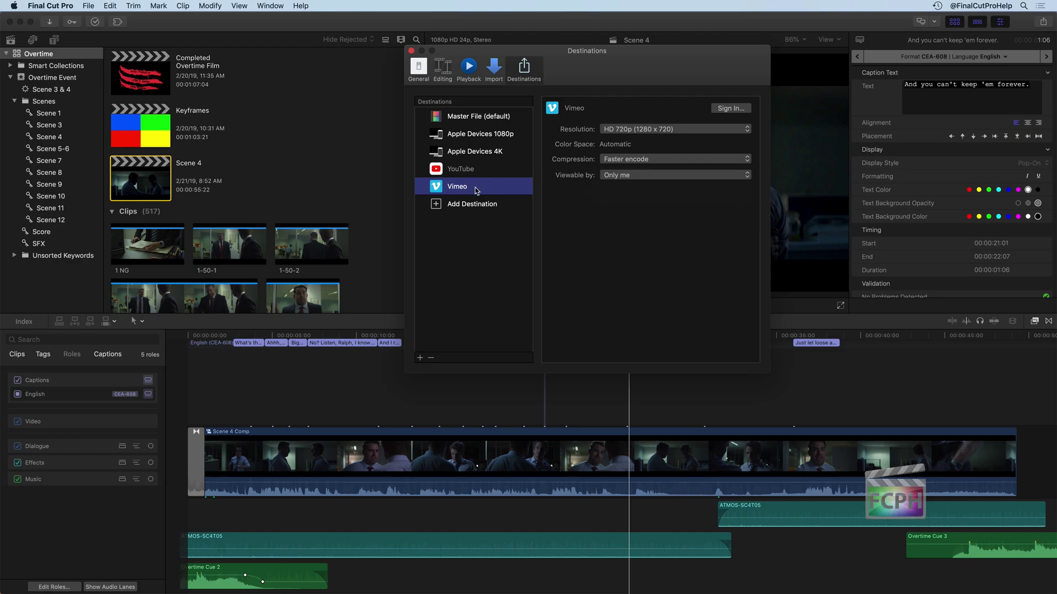
pyautogui.click(431, 358)
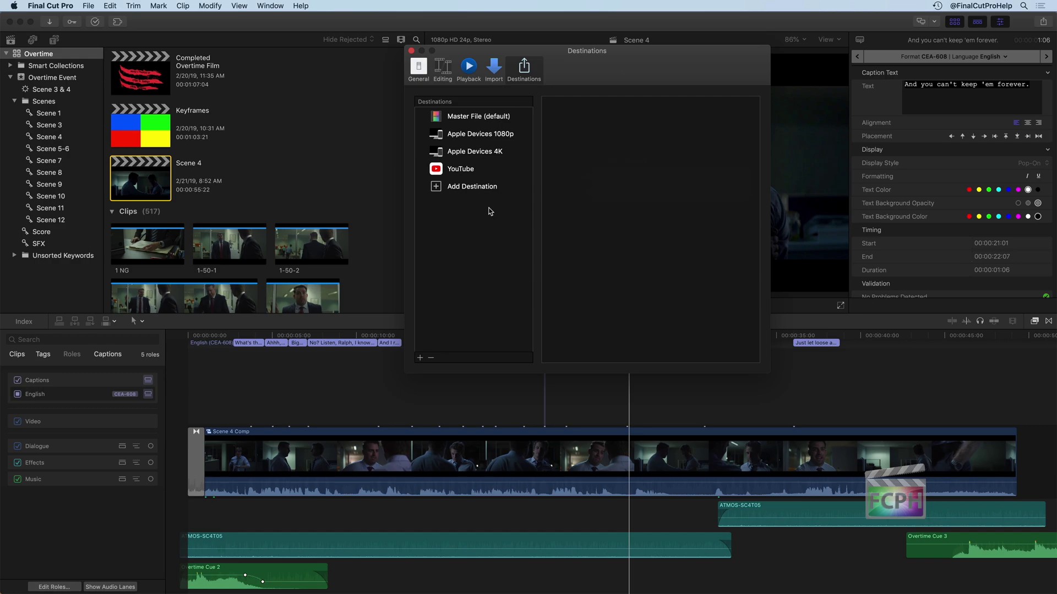
pyautogui.click(411, 51)
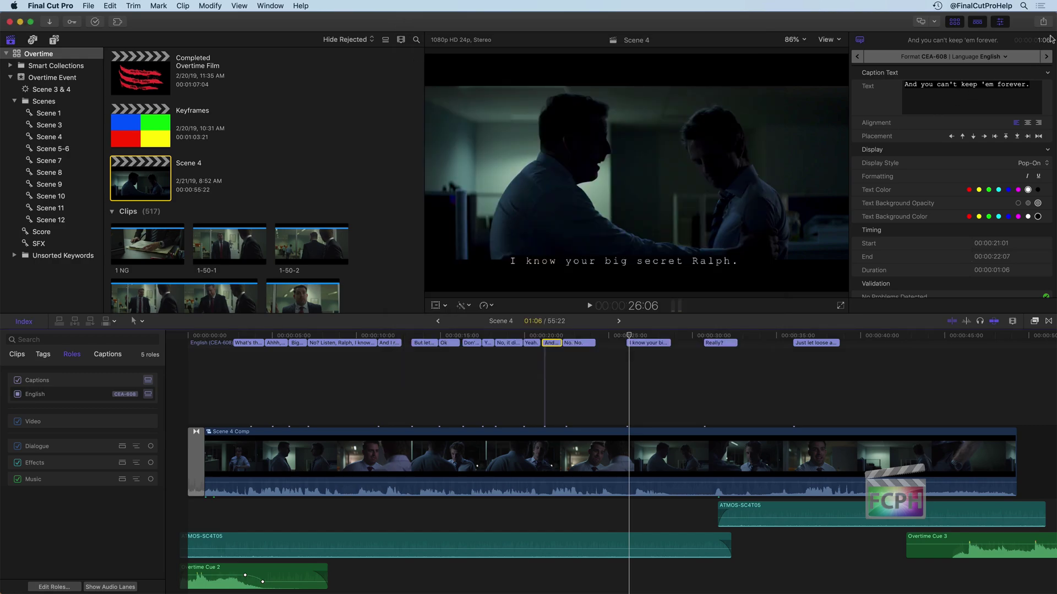
# Check the trimmed share destination list, then reopen the Destinations preferences via Add Destination
pyautogui.click(1043, 23)
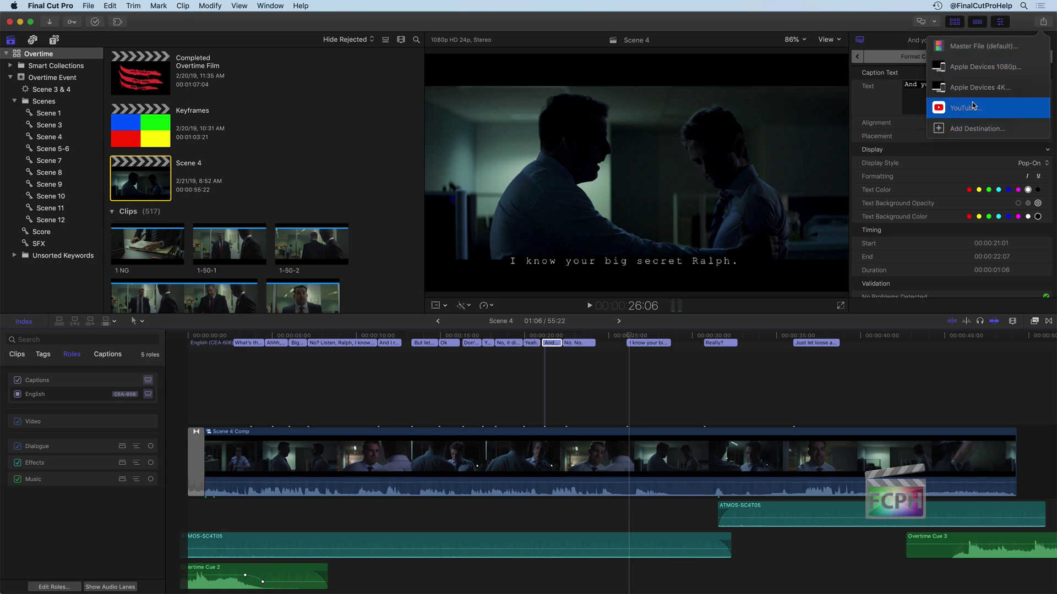
pyautogui.click(962, 133)
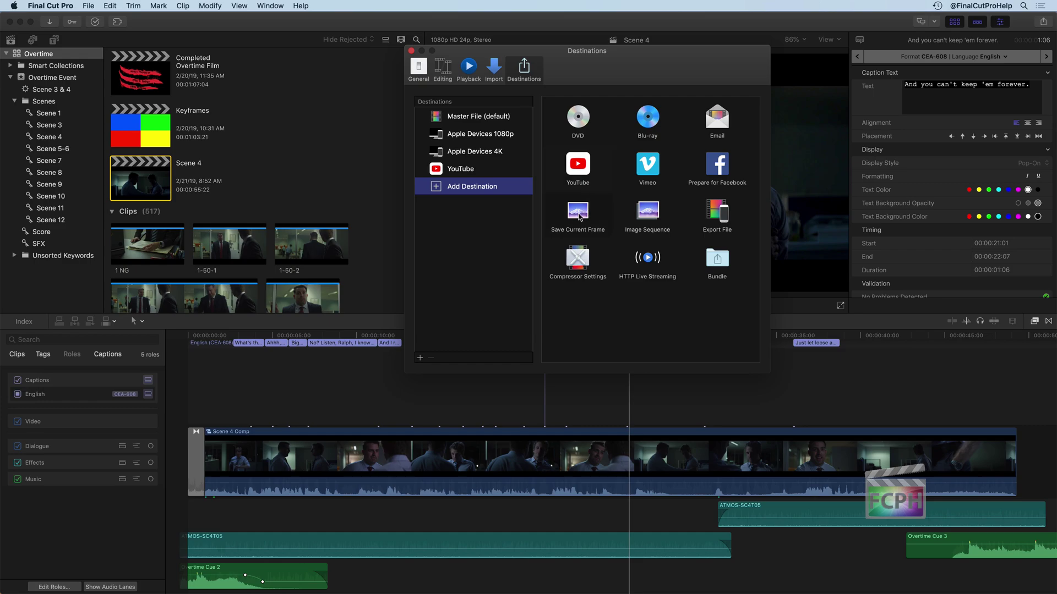
# Add a Save Current Frame destination exporting PNG Image
pyautogui.moveTo(577, 212); pyautogui.dragTo(482, 189)
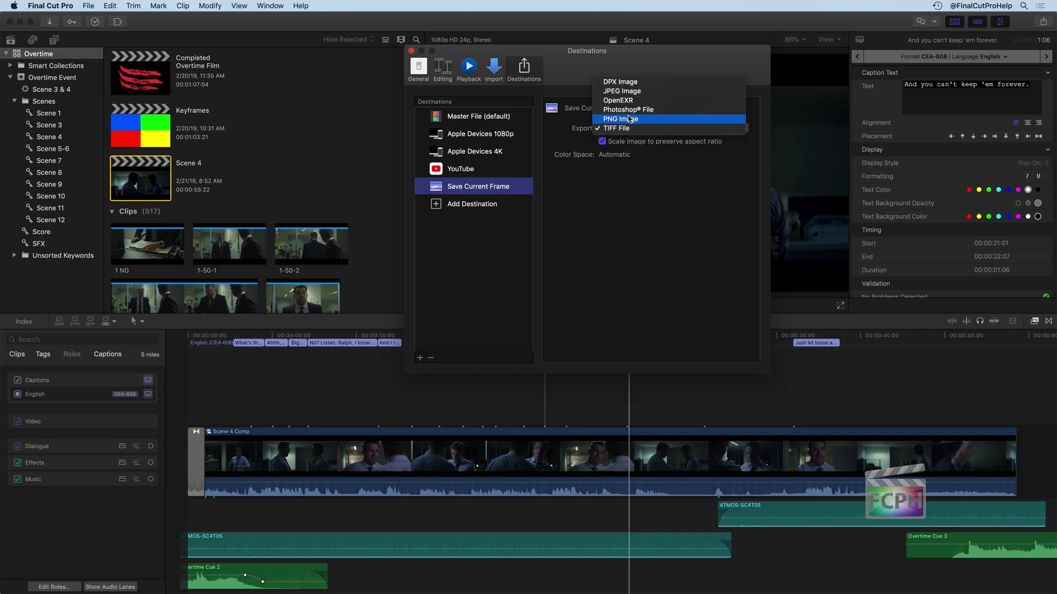
pyautogui.click(628, 118)
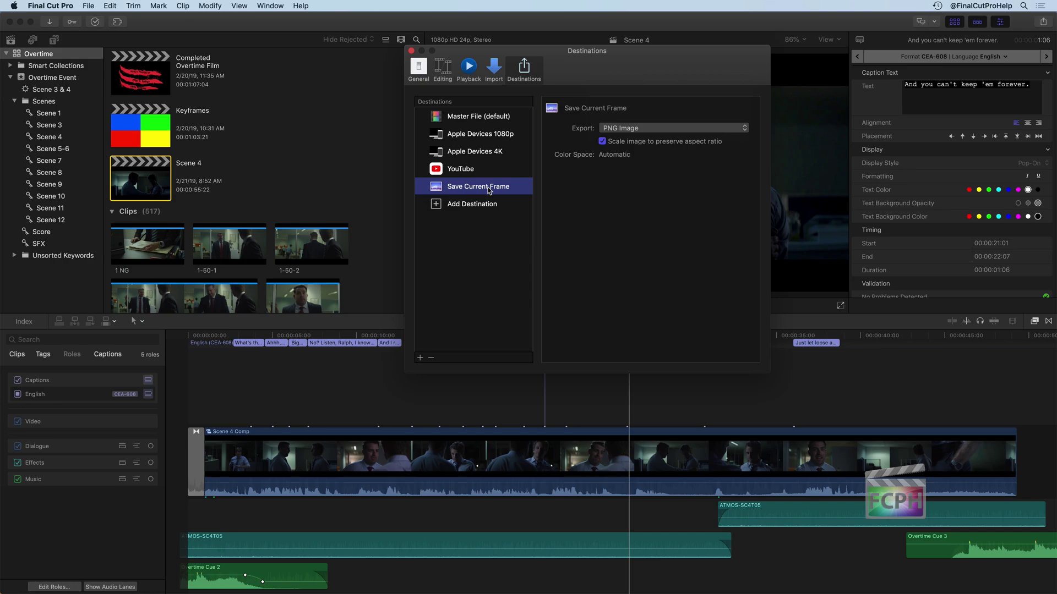
# Add a second Save Current Frame destination set to export TIFF File
pyautogui.click(479, 205)
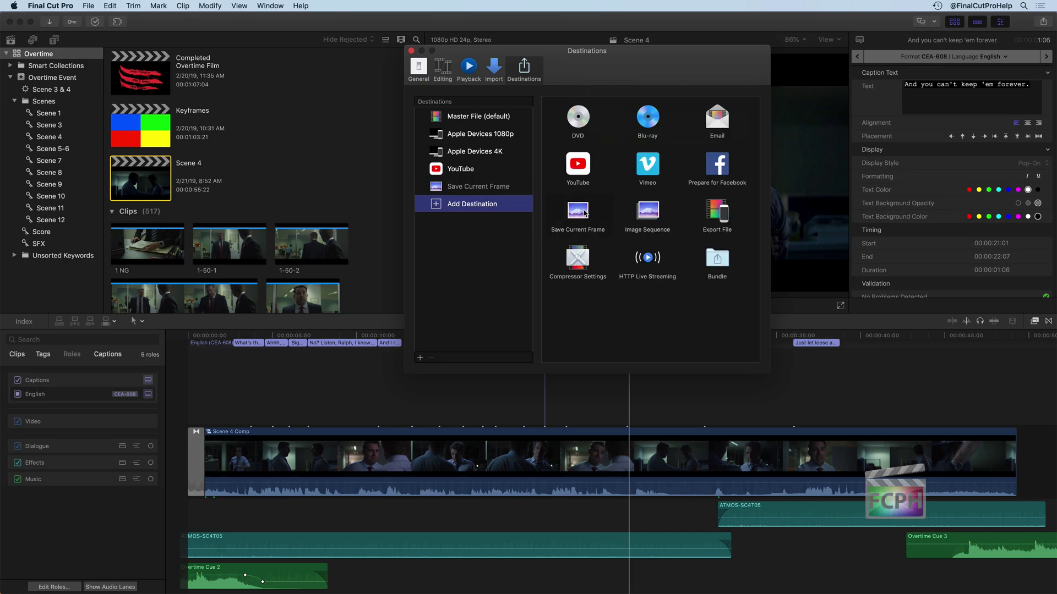
pyautogui.moveTo(585, 213); pyautogui.dragTo(483, 204)
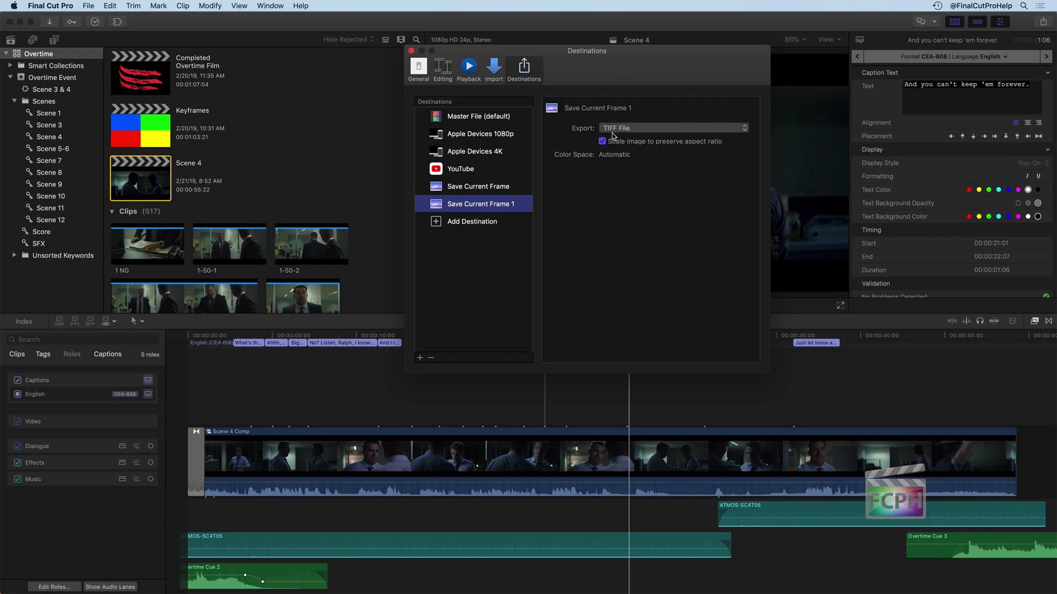
pyautogui.click(489, 190)
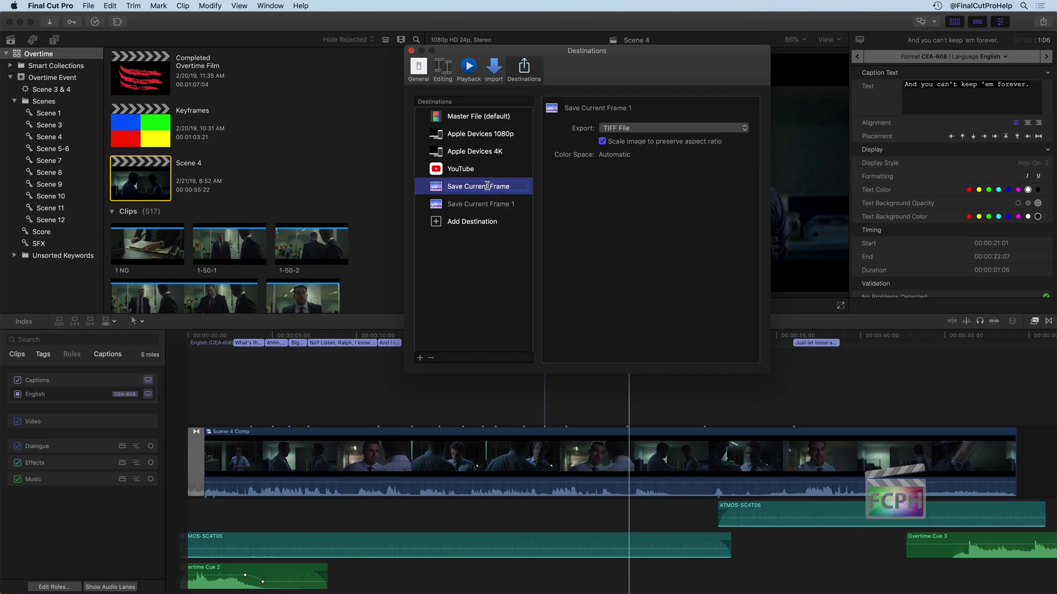
# Delete 'Current' from the first Save Current Frame destination's name
pyautogui.click(479, 188)
pyautogui.click(478, 187)
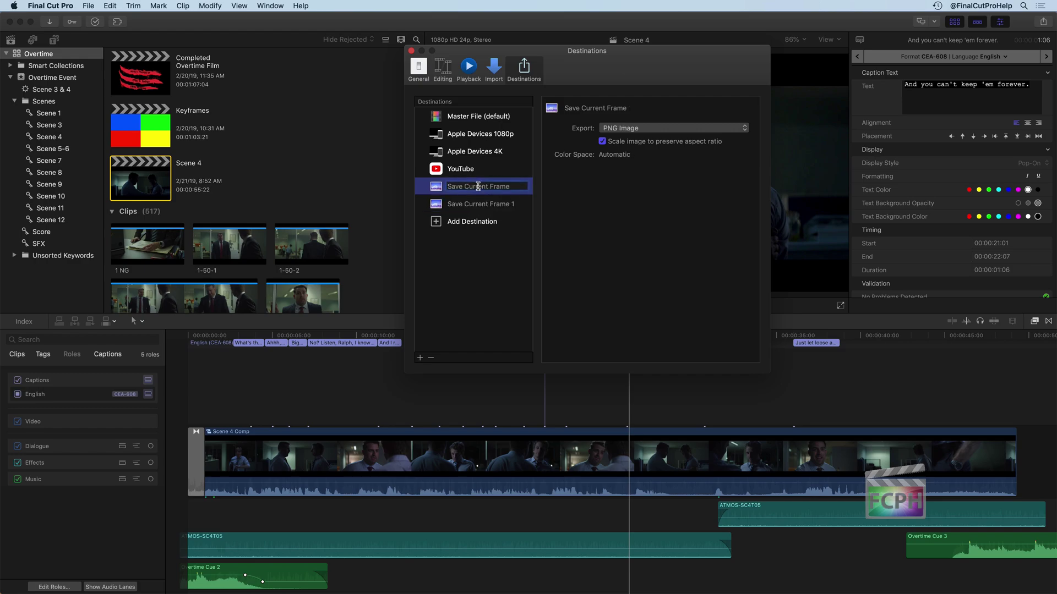
pyautogui.doubleClick(478, 187)
pyautogui.press('BackSpace')
# Rename the second frame destination to Save Frame TIFF
pyautogui.click(477, 204)
pyautogui.click(477, 204)
pyautogui.doubleClick(476, 203)
pyautogui.press('BackSpace')
pyautogui.click(493, 203)
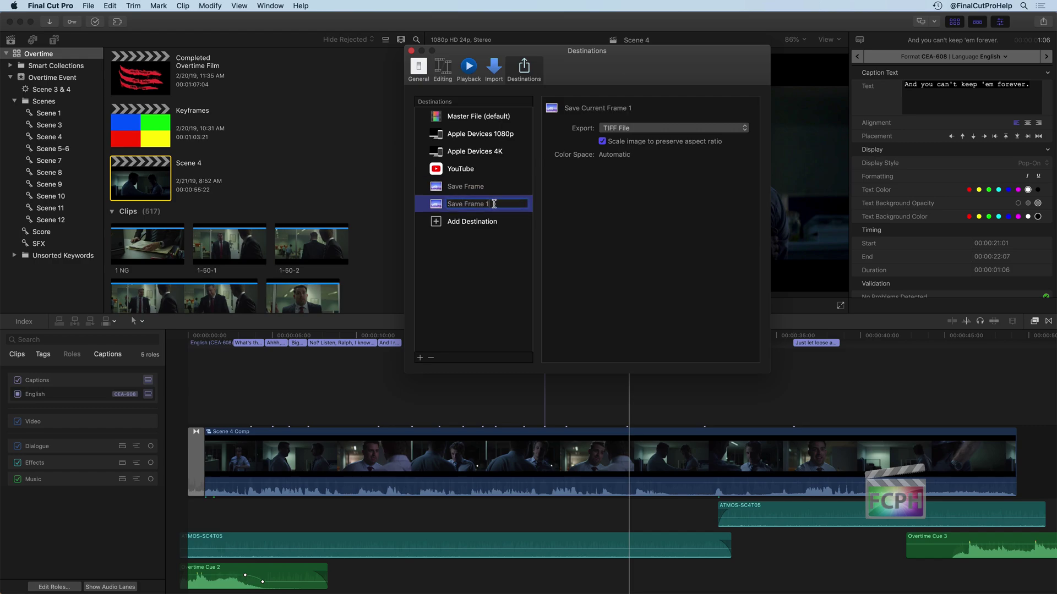
pyautogui.press('BackSpace')
pyautogui.write('TiFF')
pyautogui.press('Return')
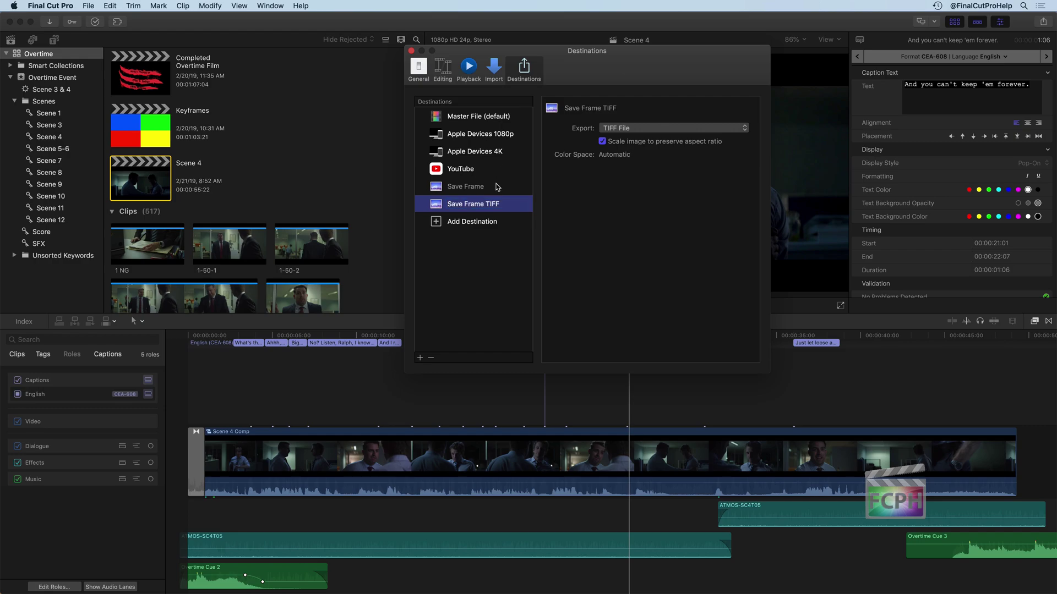
# Rename the first frame destination to Save Frame PNG
pyautogui.click(480, 187)
pyautogui.click(482, 188)
pyautogui.press('Right')
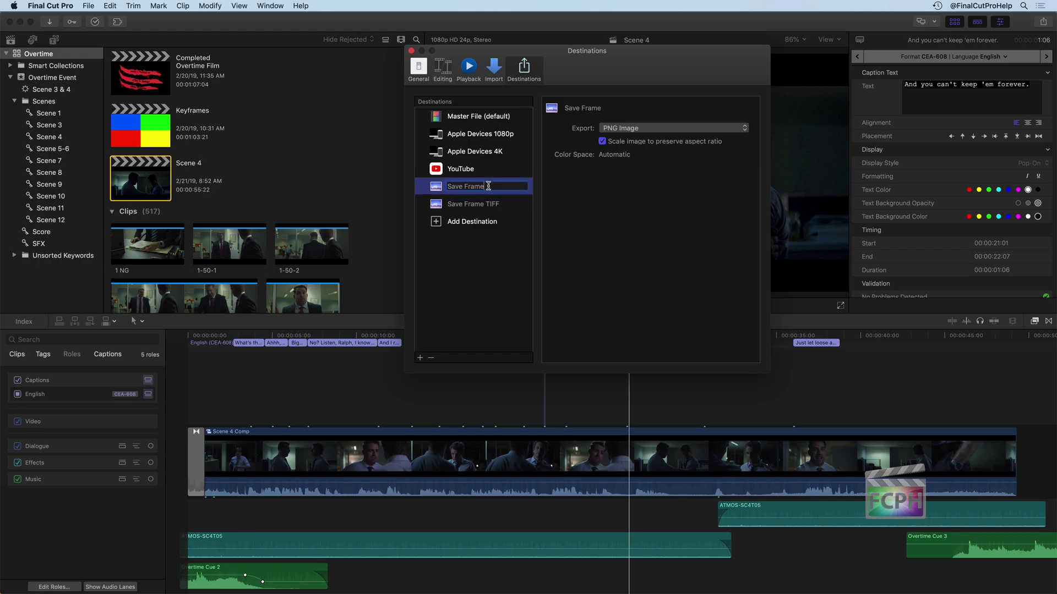
pyautogui.write('PNG')
pyautogui.press('Return')
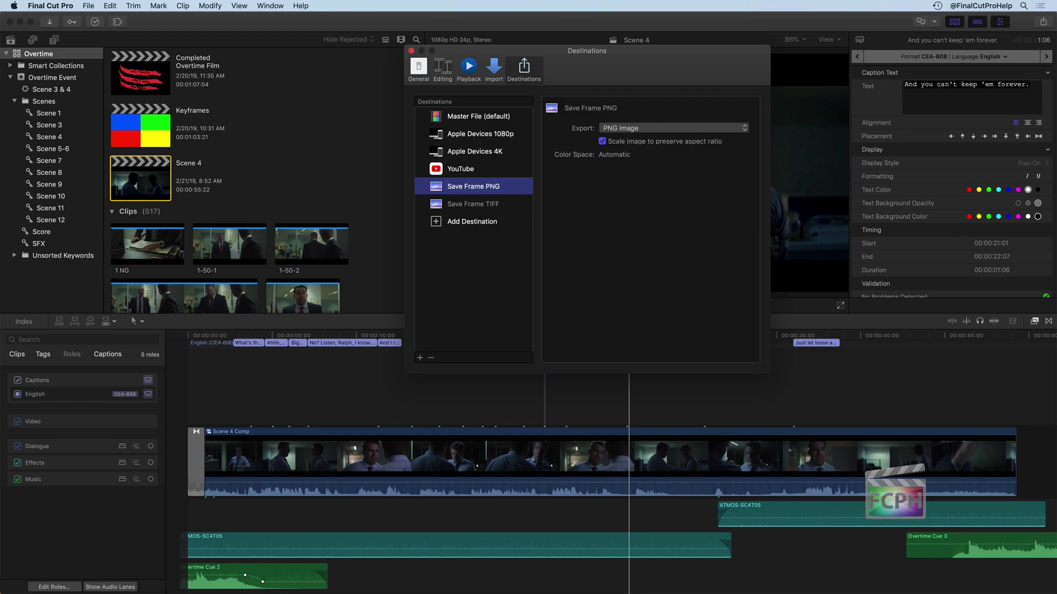
pyautogui.click(463, 222)
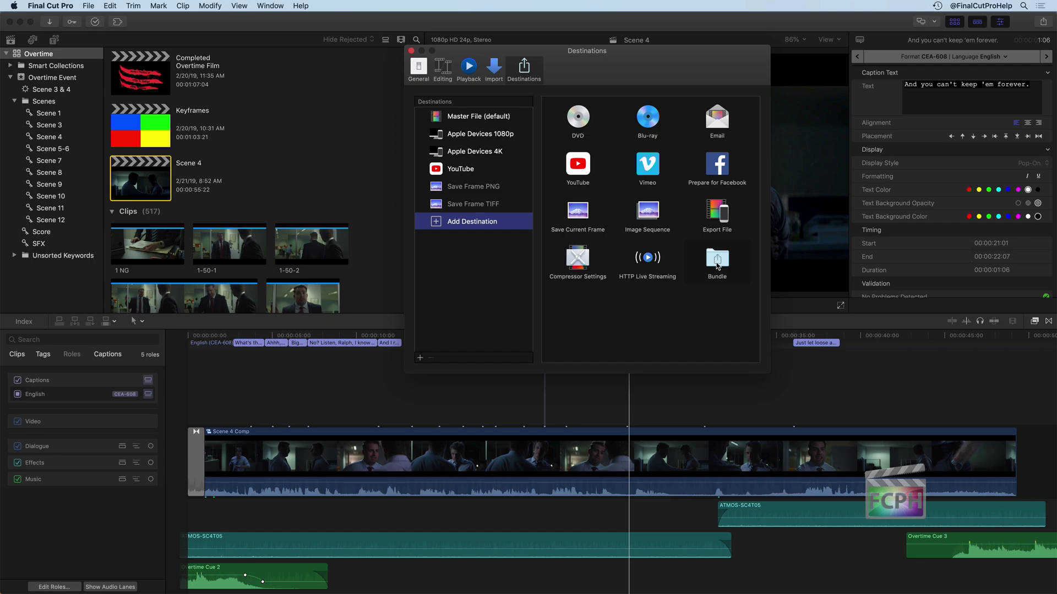
# Add a Bundle destination beneath Save Frame TIFF in the Destinations list
pyautogui.moveTo(718, 266); pyautogui.dragTo(479, 223)
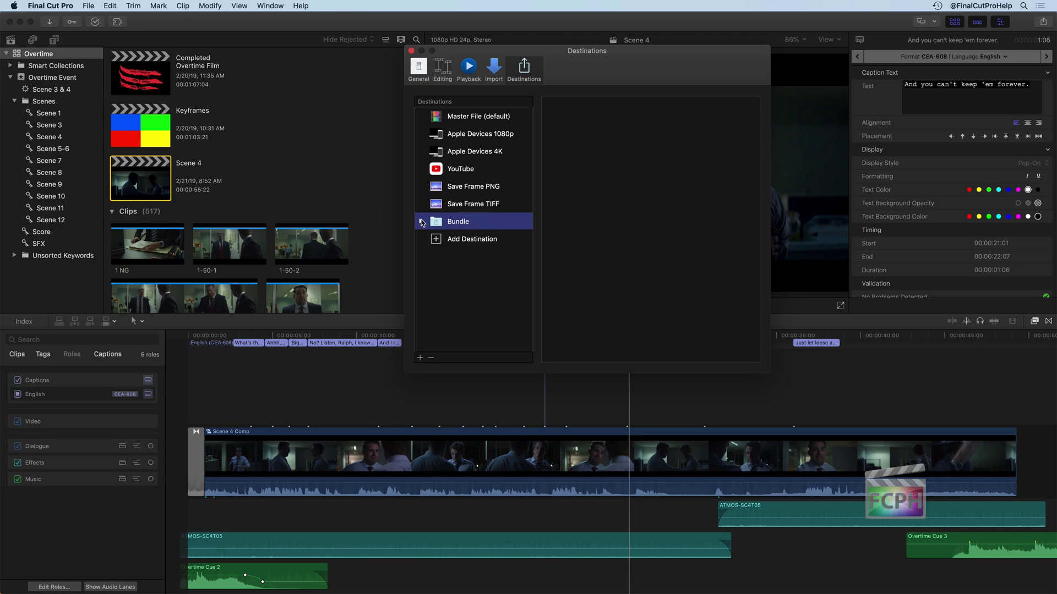
pyautogui.click(459, 240)
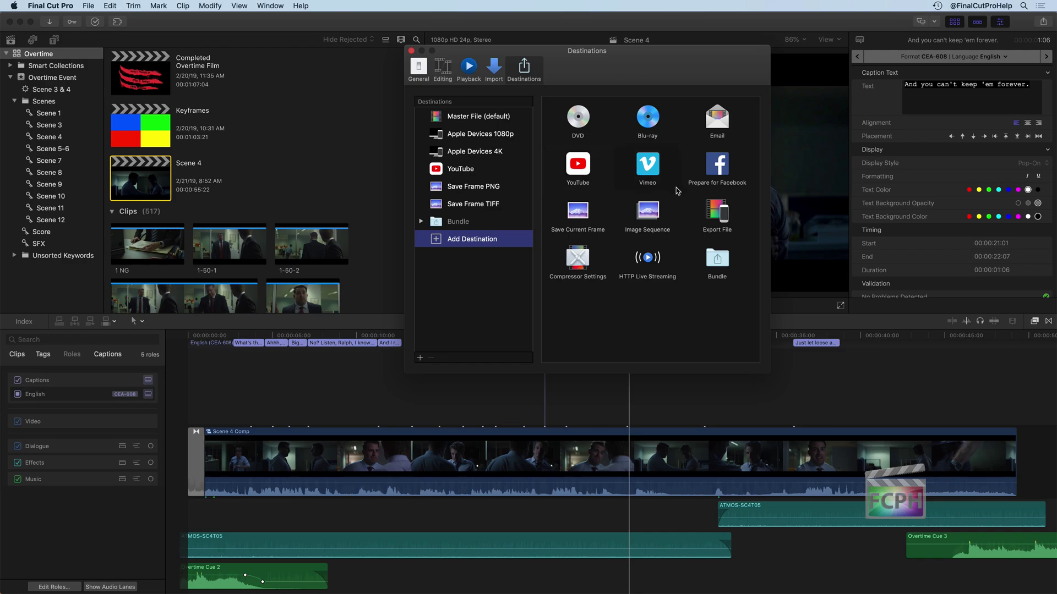
# Put Prepare for Facebook, Vimeo and YouTube inside the Bundle, dismissing the Vimeo and YouTube sign-in requests
pyautogui.moveTo(718, 173); pyautogui.dragTo(473, 223)
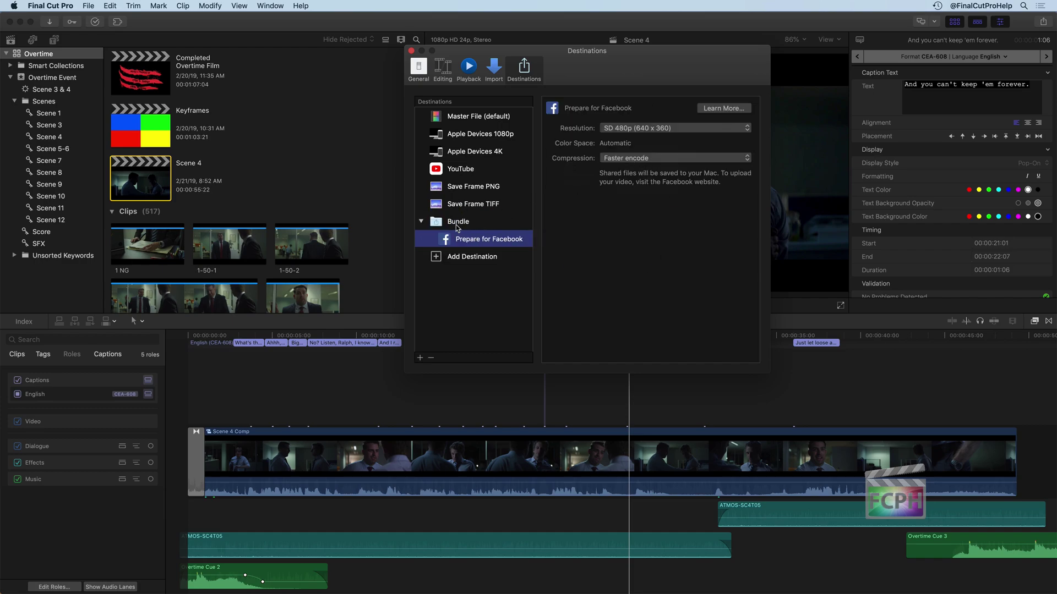
pyautogui.click(449, 255)
pyautogui.moveTo(642, 169); pyautogui.dragTo(470, 226)
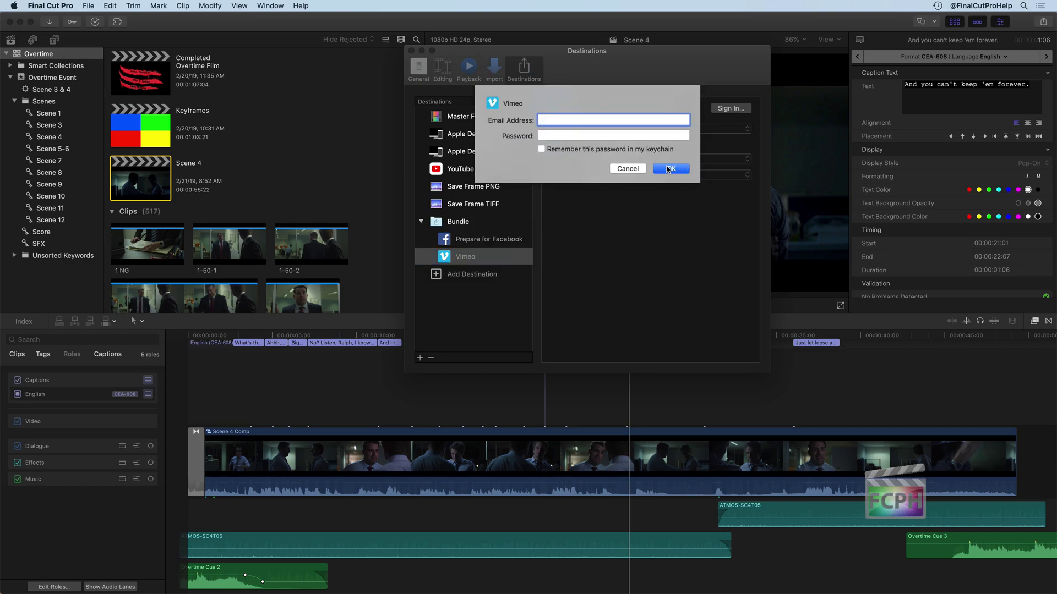
pyautogui.click(655, 170)
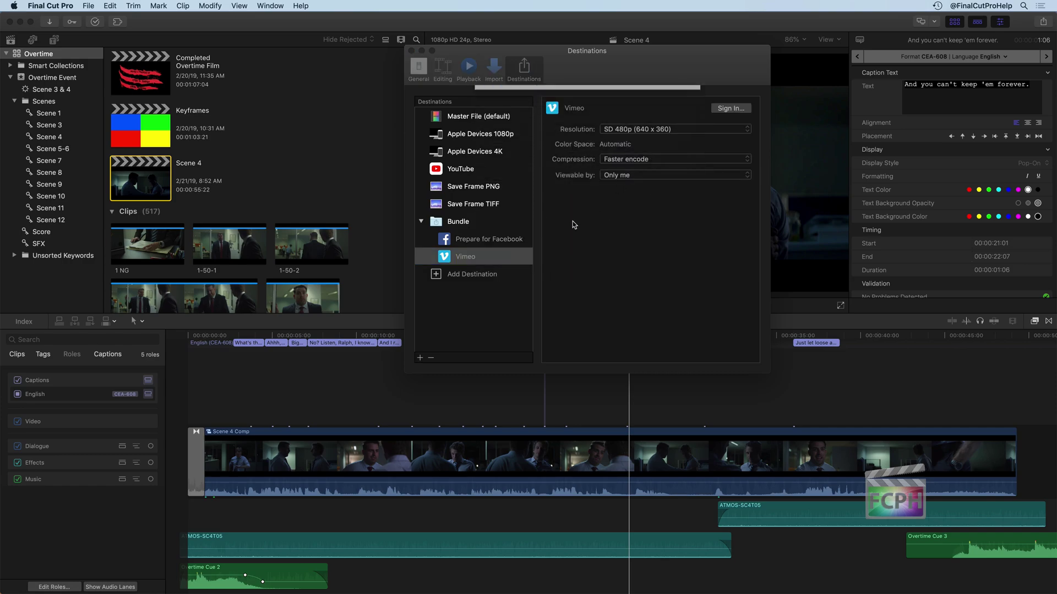
pyautogui.click(484, 272)
pyautogui.moveTo(568, 181); pyautogui.dragTo(459, 259)
pyautogui.click(571, 249)
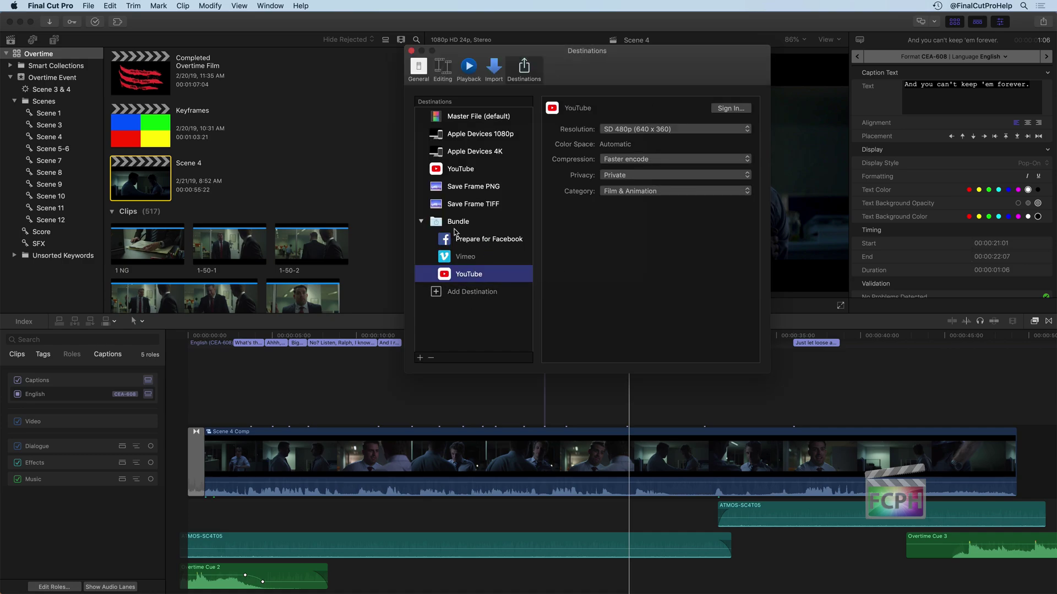
# Close the Destinations preferences and start sharing the project with the Bundle destination
pyautogui.click(413, 51)
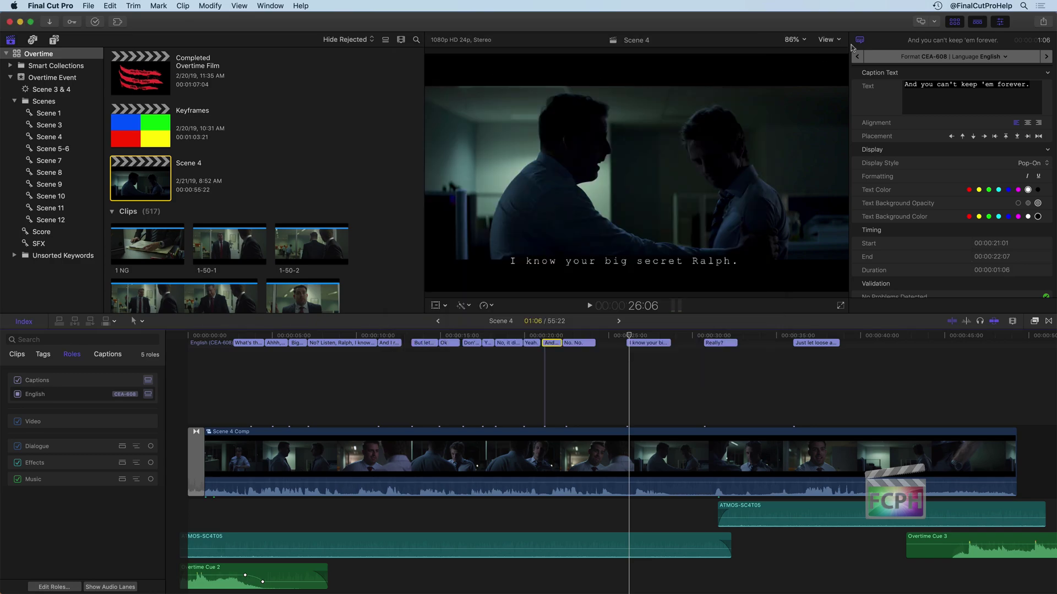
pyautogui.click(1043, 23)
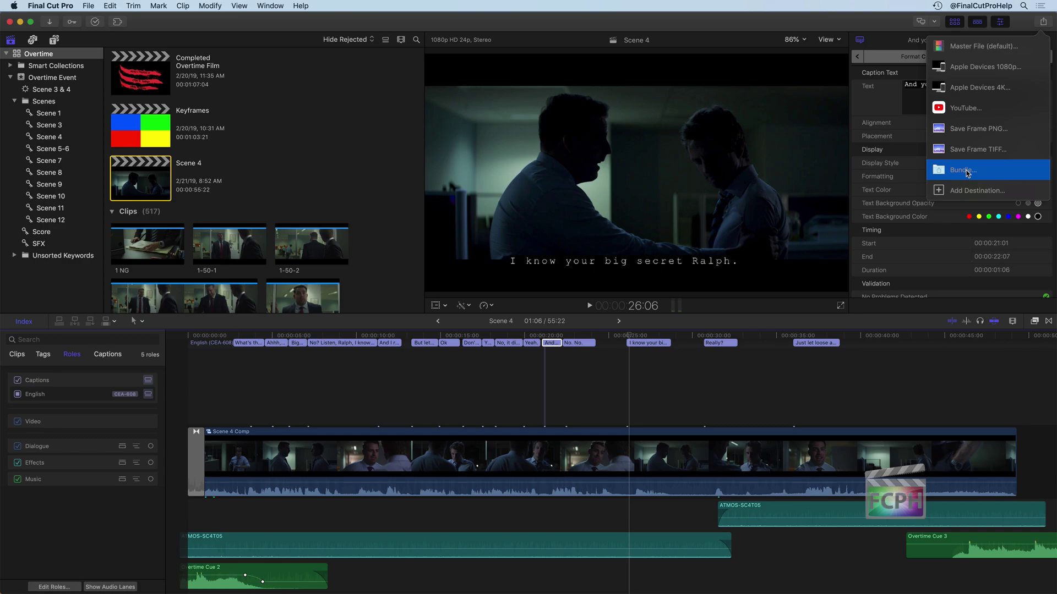
pyautogui.click(967, 173)
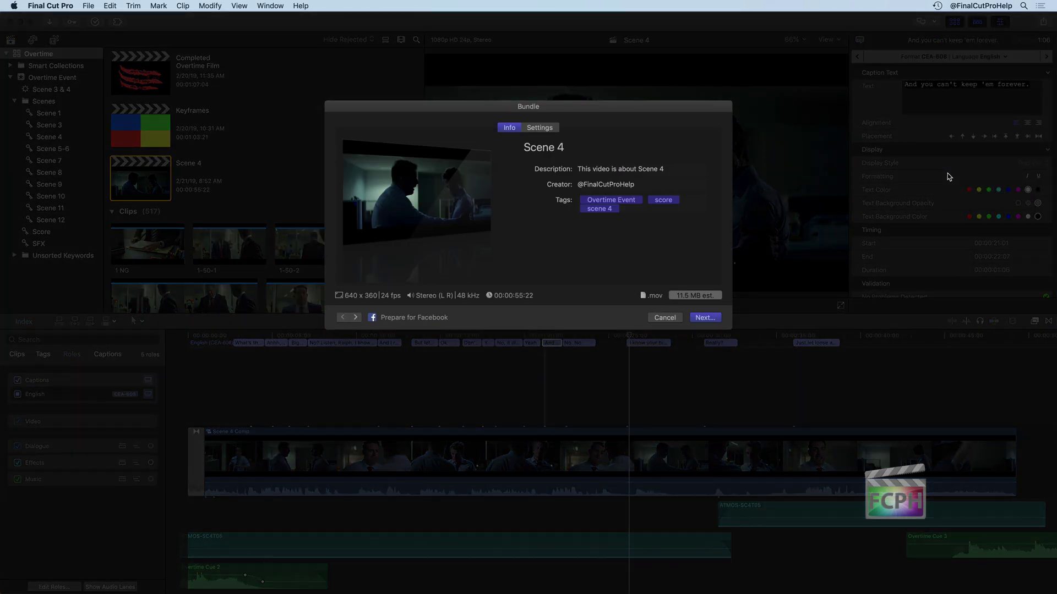
# Step through the Bundle's Facebook, Vimeo and YouTube outputs, then cancel the share
pyautogui.click(355, 318)
pyautogui.click(355, 317)
pyautogui.click(342, 317)
pyautogui.click(342, 318)
pyautogui.click(355, 318)
pyautogui.click(356, 317)
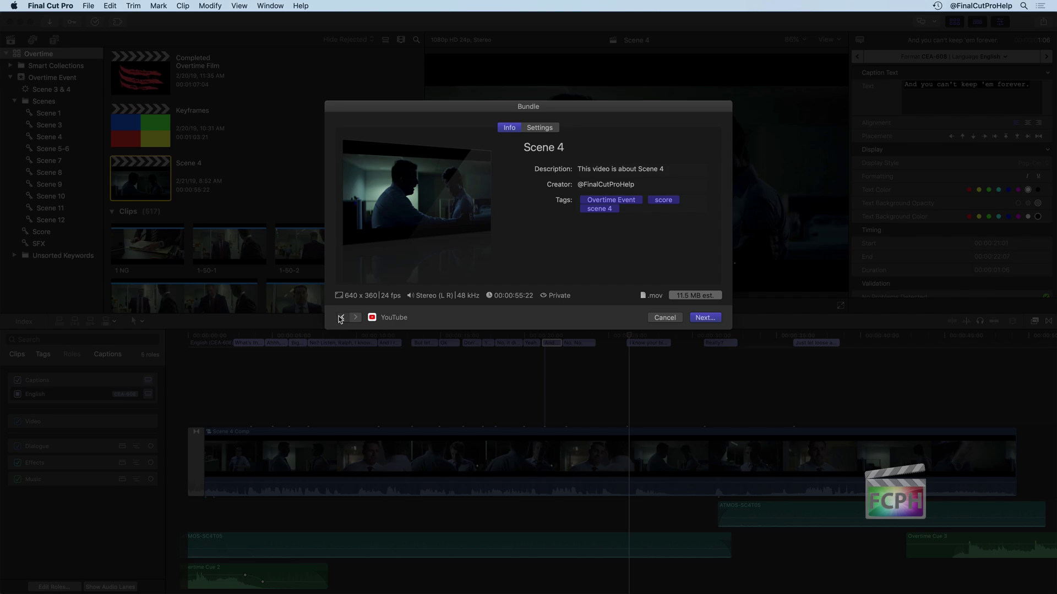
pyautogui.click(342, 318)
pyautogui.click(342, 318)
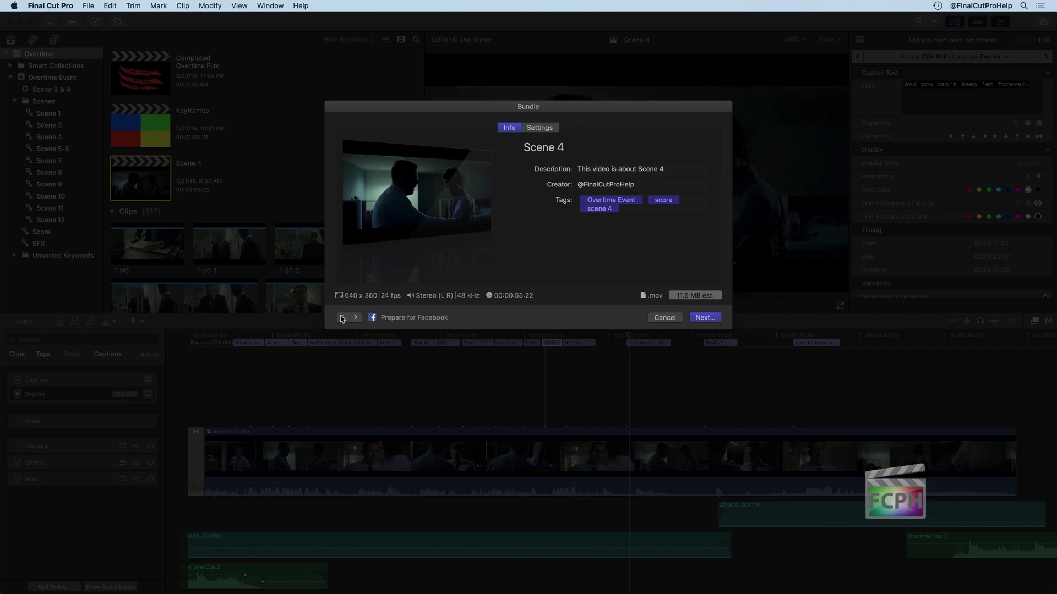
pyautogui.click(666, 318)
# Reopen Add Destination from the Share menu and add a Compressor Settings destination
pyautogui.click(1043, 22)
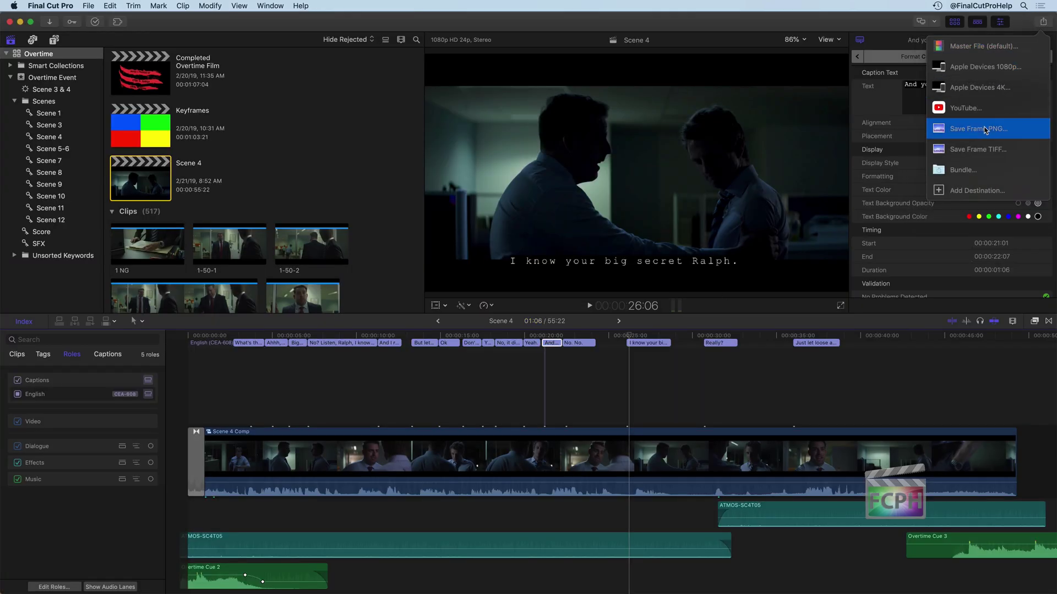
pyautogui.click(977, 190)
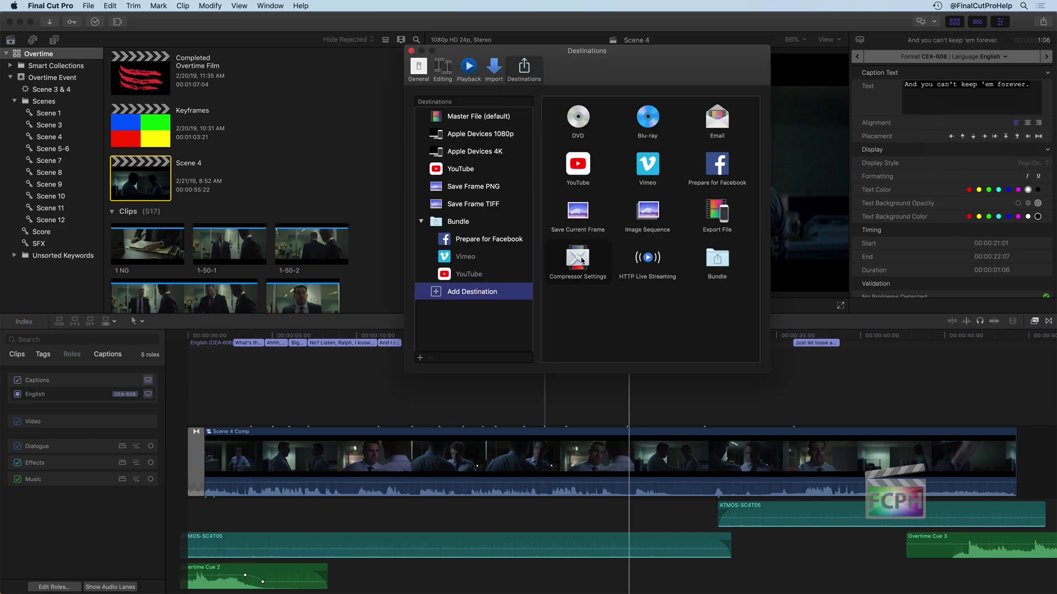
pyautogui.moveTo(578, 262); pyautogui.dragTo(471, 212)
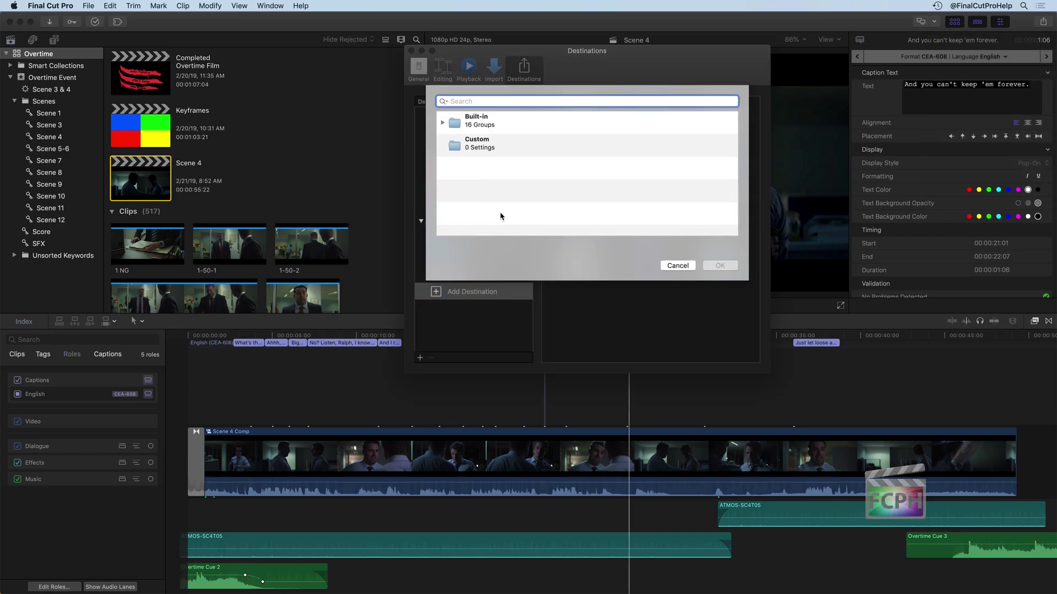
# Expand the Built-in, Add to iTunes Library, Apple Devices and Motion Graphics settings groups
pyautogui.click(443, 123)
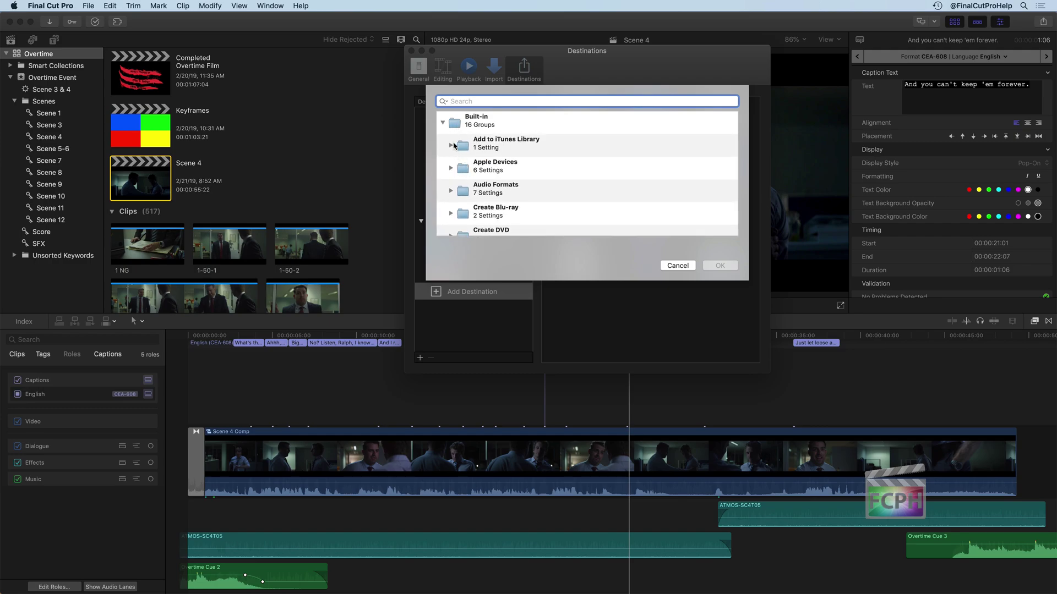
pyautogui.click(451, 145)
pyautogui.click(454, 192)
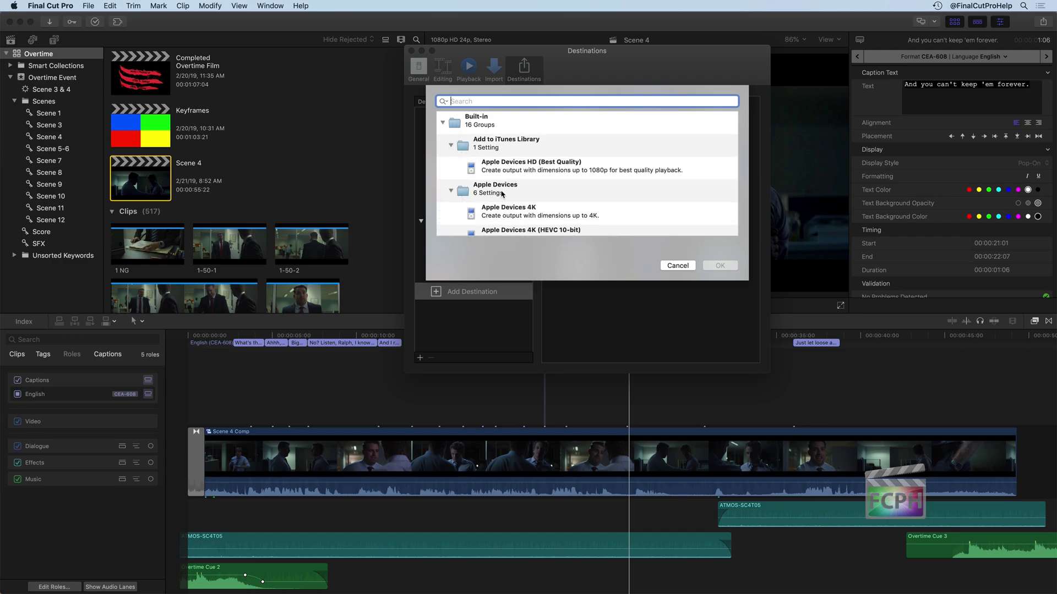
pyautogui.scroll(-5, 484, 194)
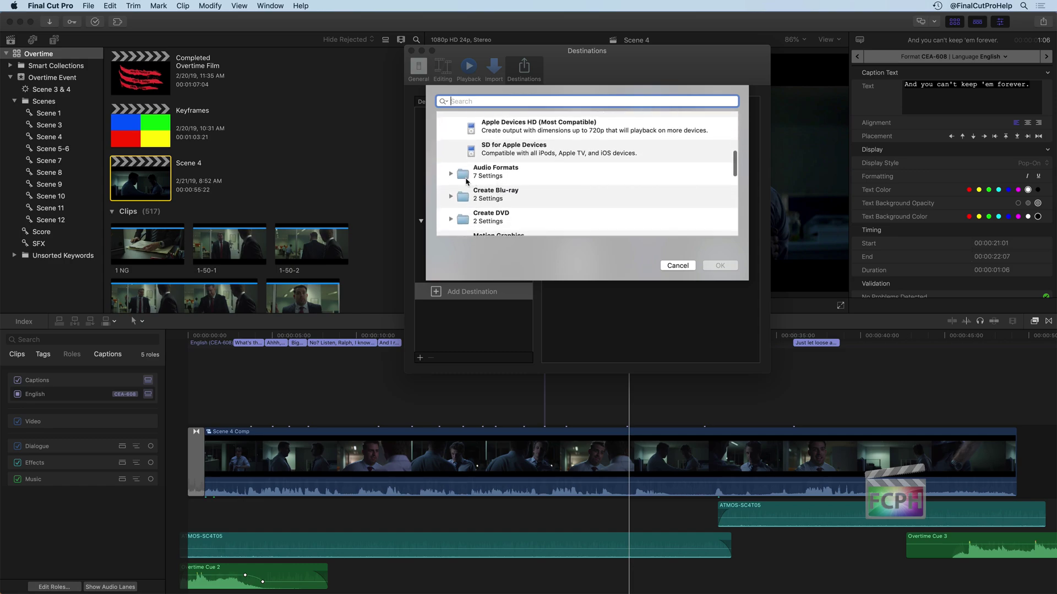
pyautogui.scroll(-2, 457, 211)
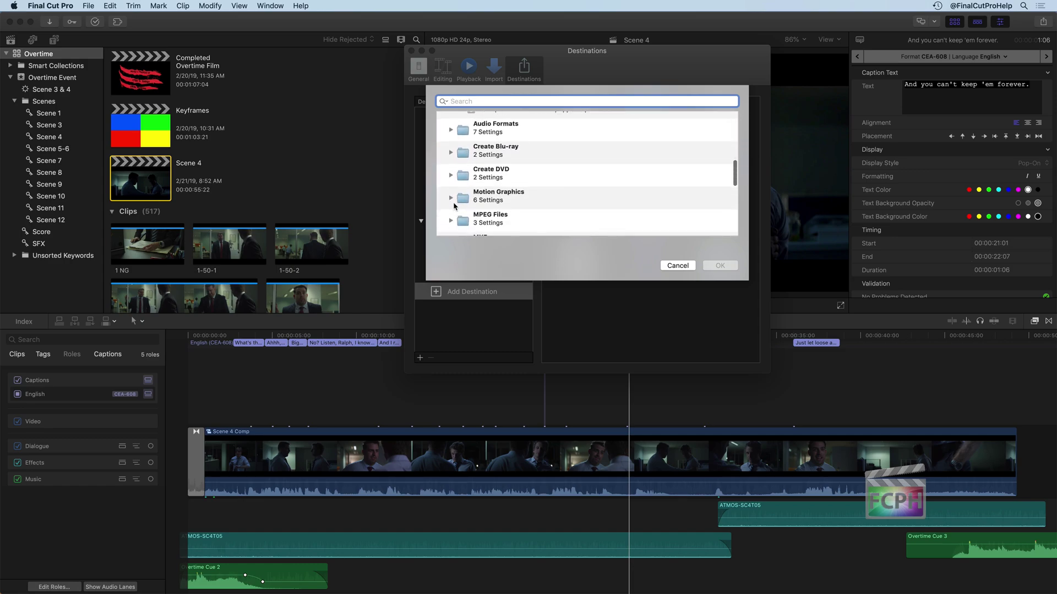
pyautogui.click(452, 216)
pyautogui.scroll(-4, 453, 202)
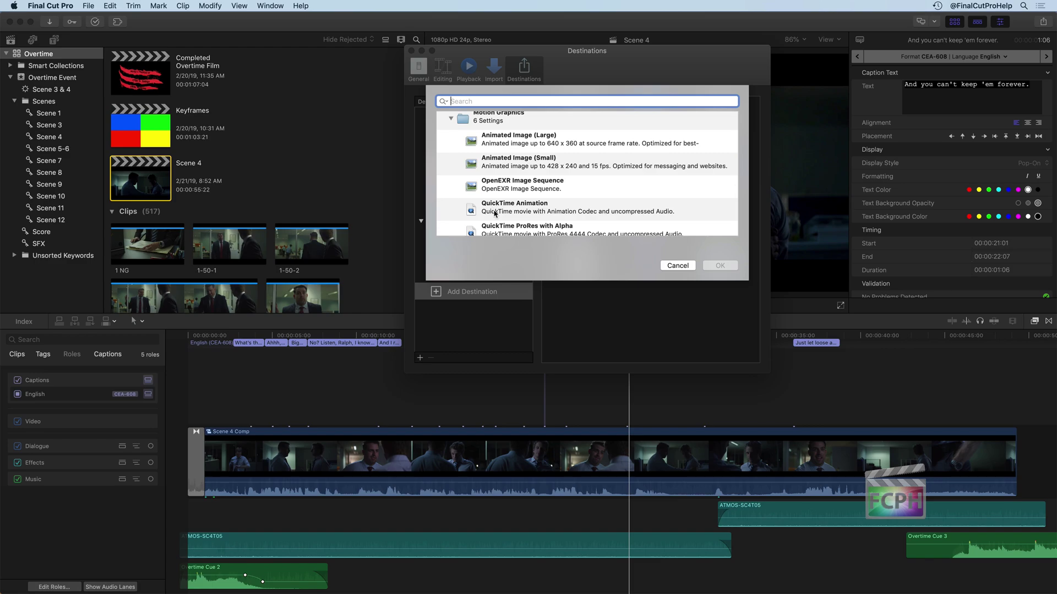
# Cancel the Compressor settings chooser without choosing a setting
pyautogui.click(685, 266)
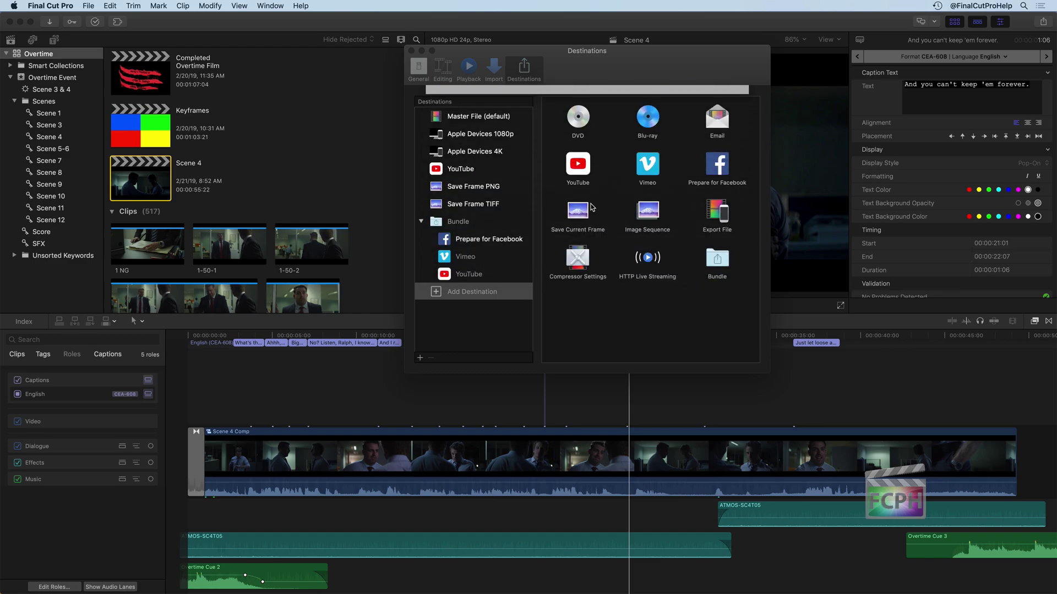